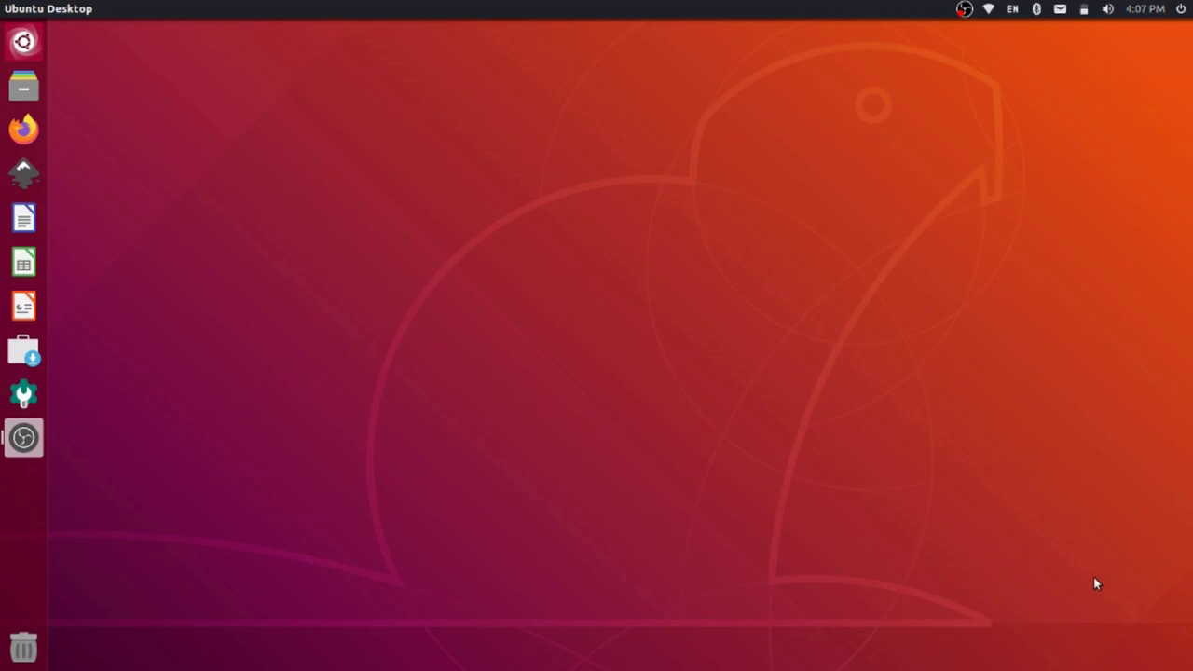
Open newyoutubethumb.svg from the Downloads folder in Inkscape.
key(super+1)
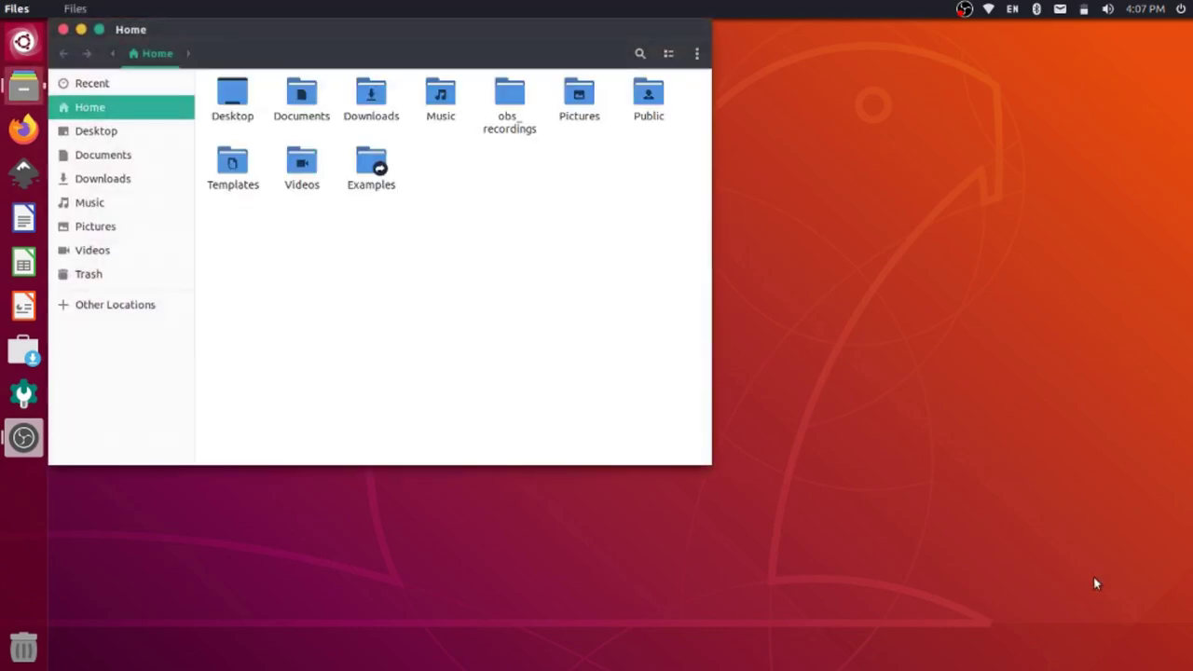
click(152, 183)
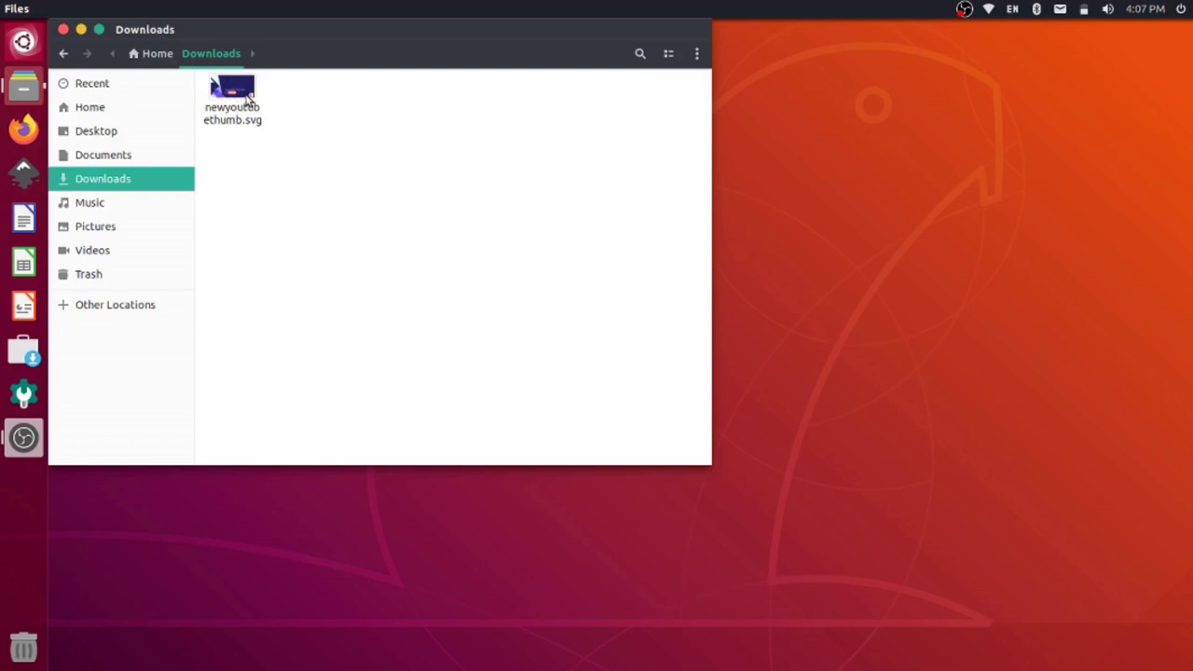
drag(240, 91, 26, 179)
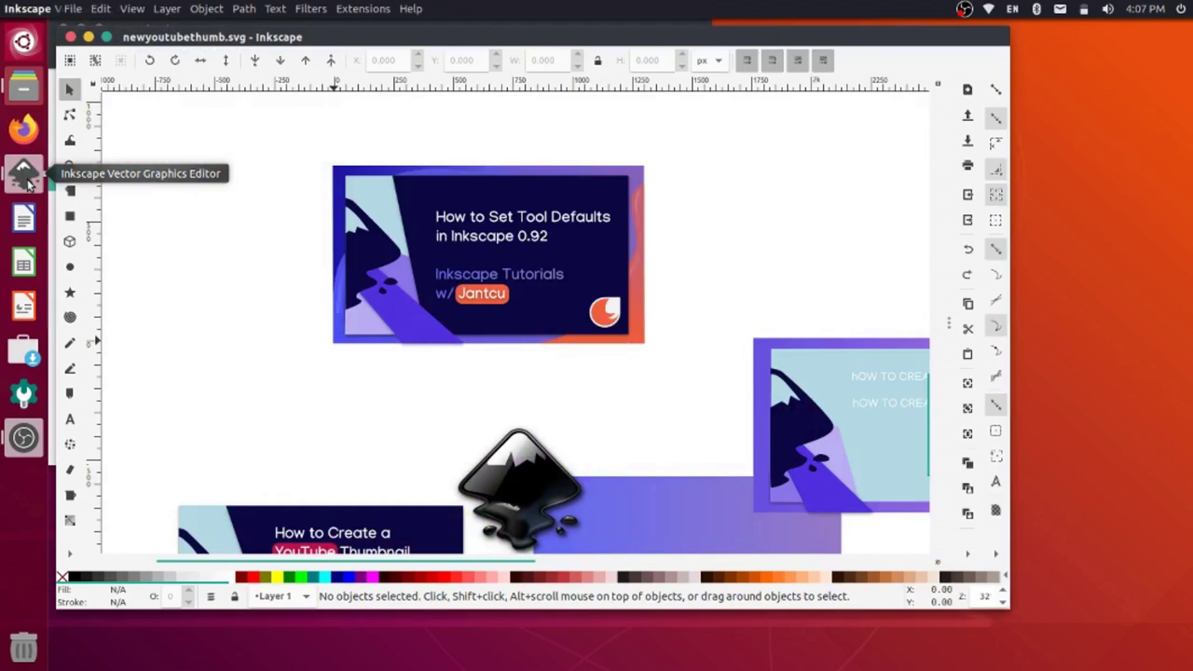
Zoom in, then back out to view every thumbnail draft, rectangle and the logo.
scroll(328, 331, up, 3)
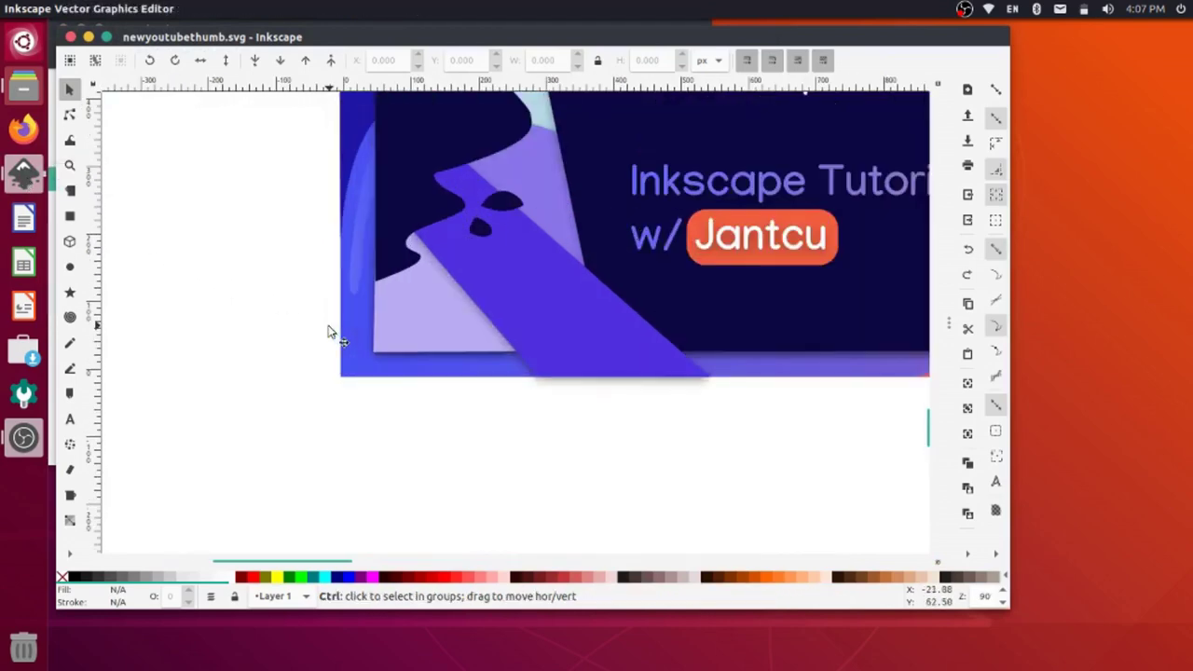
scroll(328, 332, down, 8)
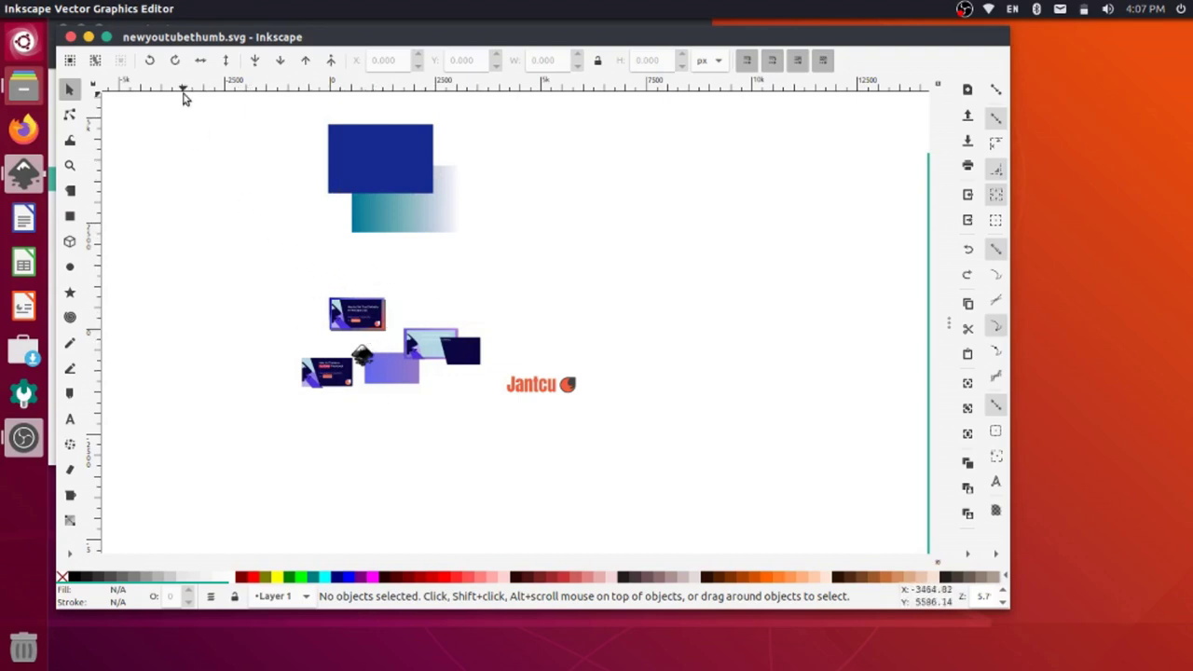
Resize the page to the whole drawing, 6671.75 × 8281.05 px in portrait.
click(74, 8)
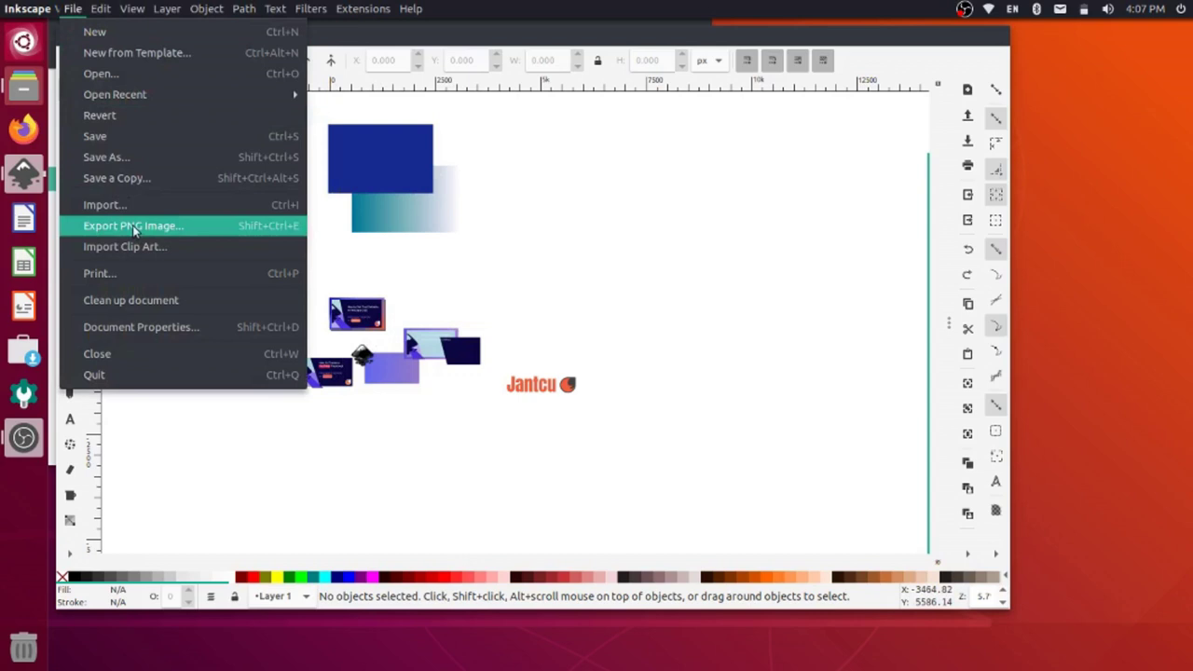
click(169, 330)
click(182, 372)
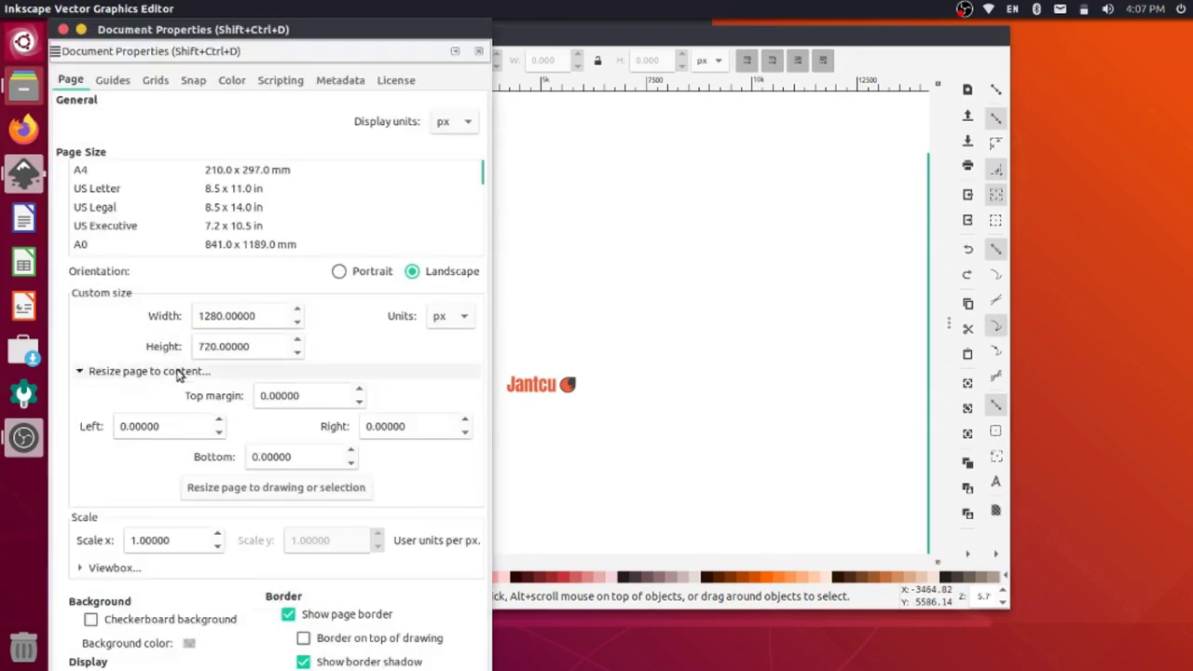
click(266, 487)
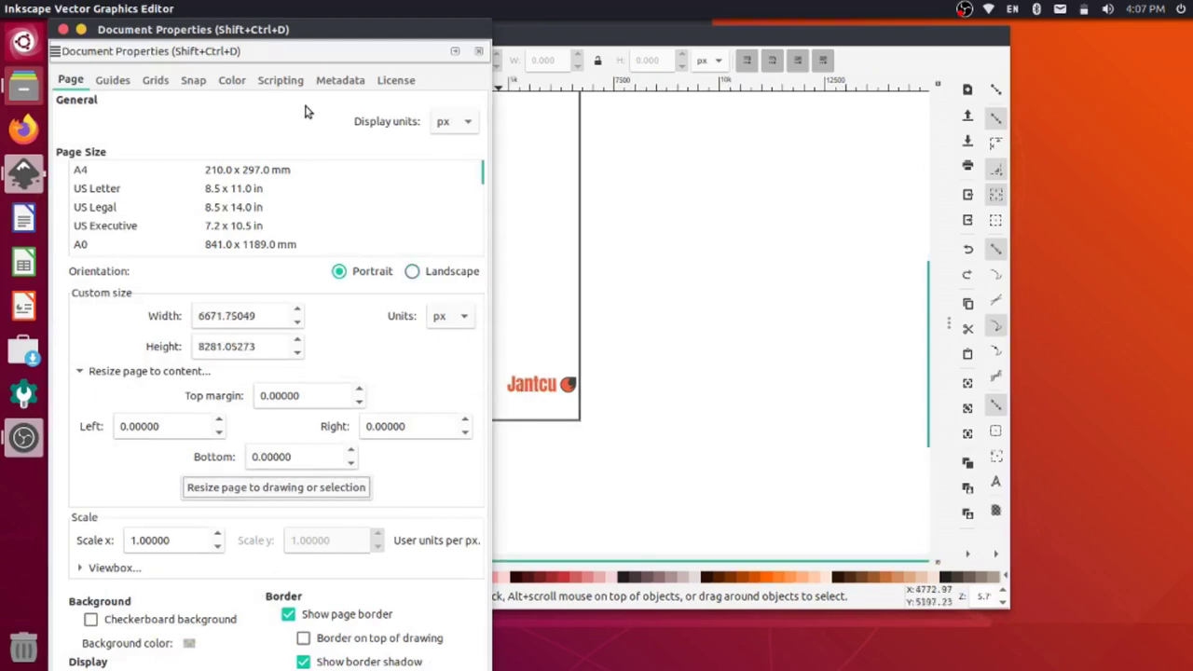
Delete the blue rectangles and gradient block at the top of the page.
click(64, 30)
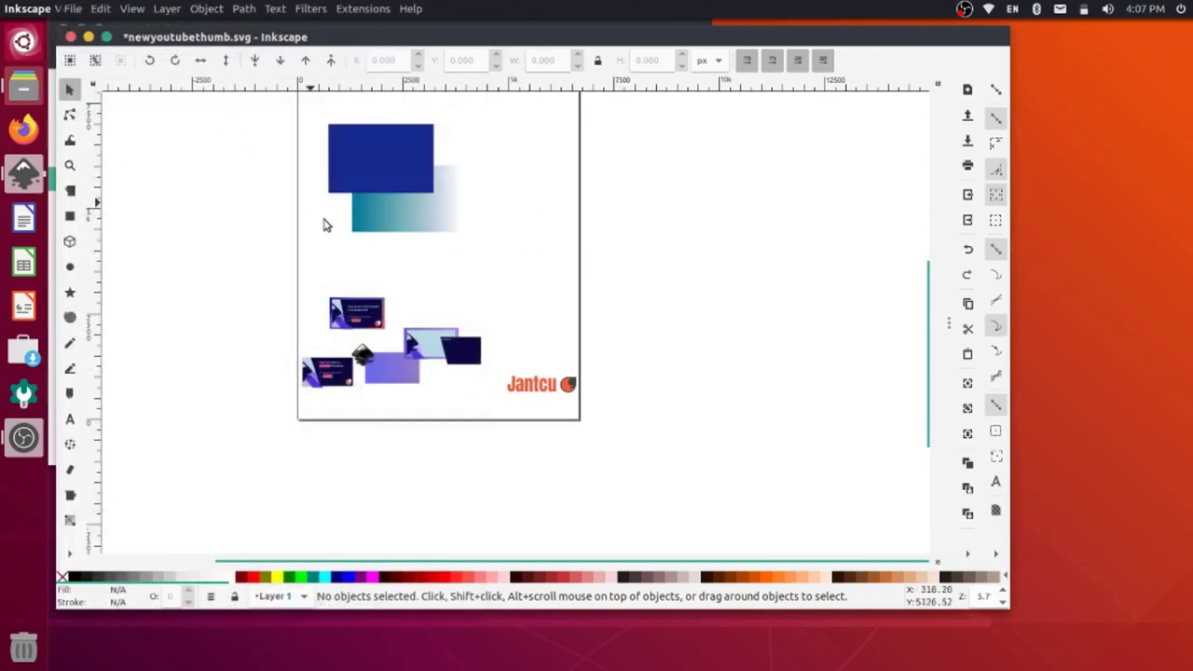
scroll(327, 226, up, 2)
scroll(328, 233, down, 3)
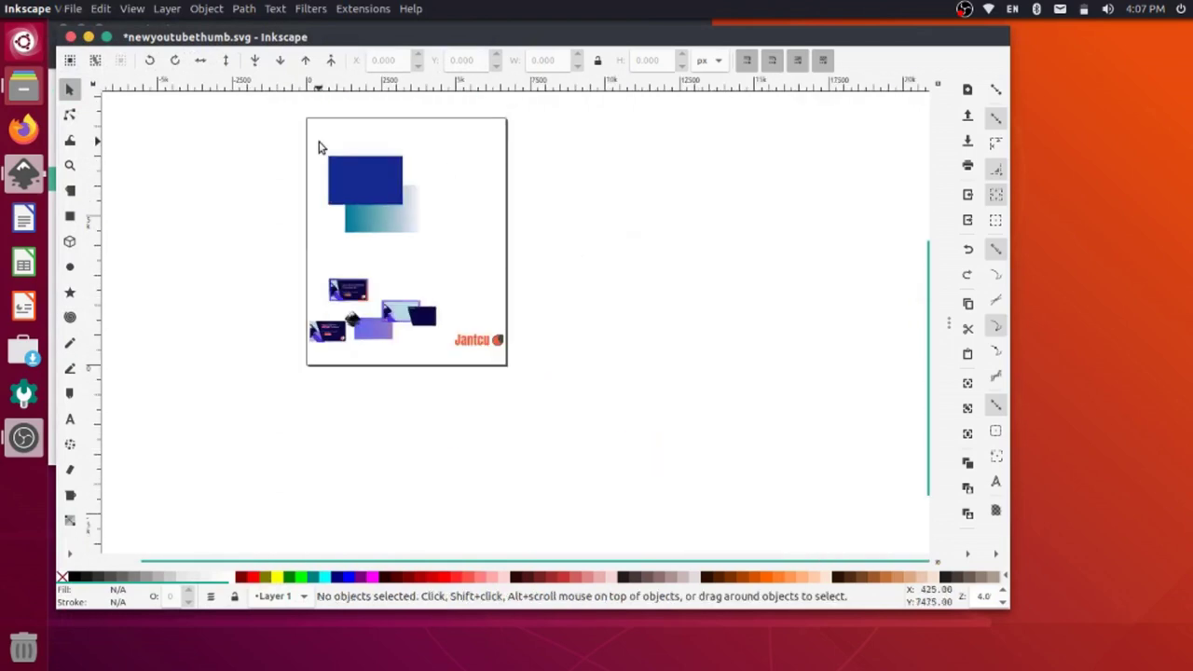
drag(276, 110, 563, 281)
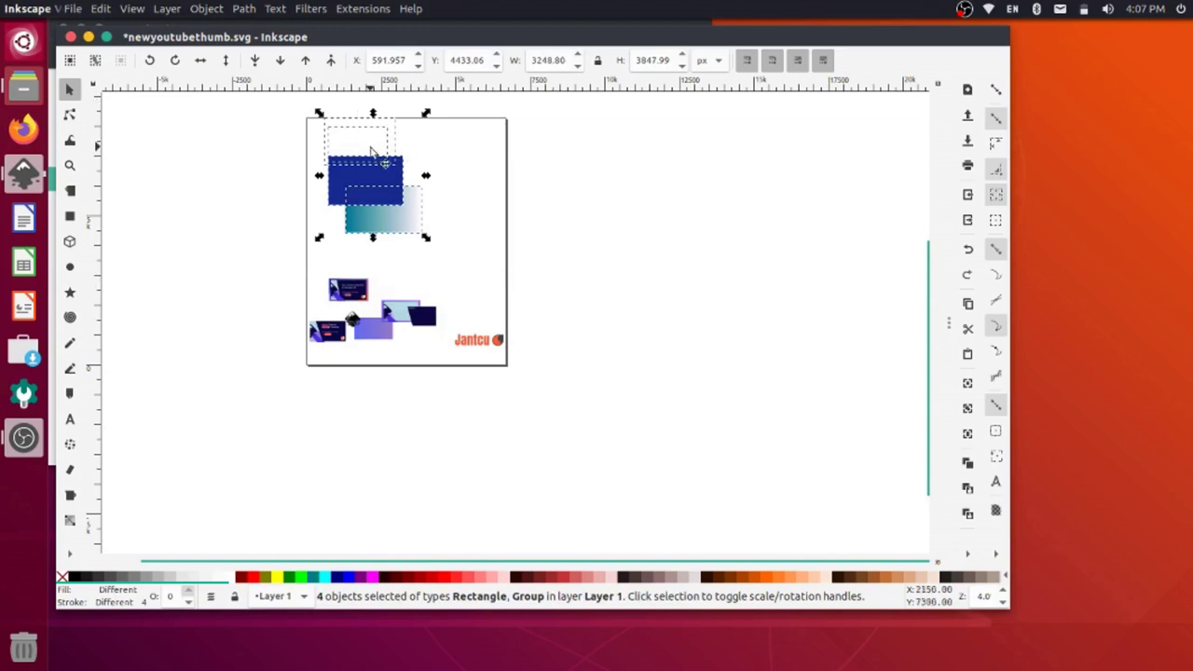
key(Delete)
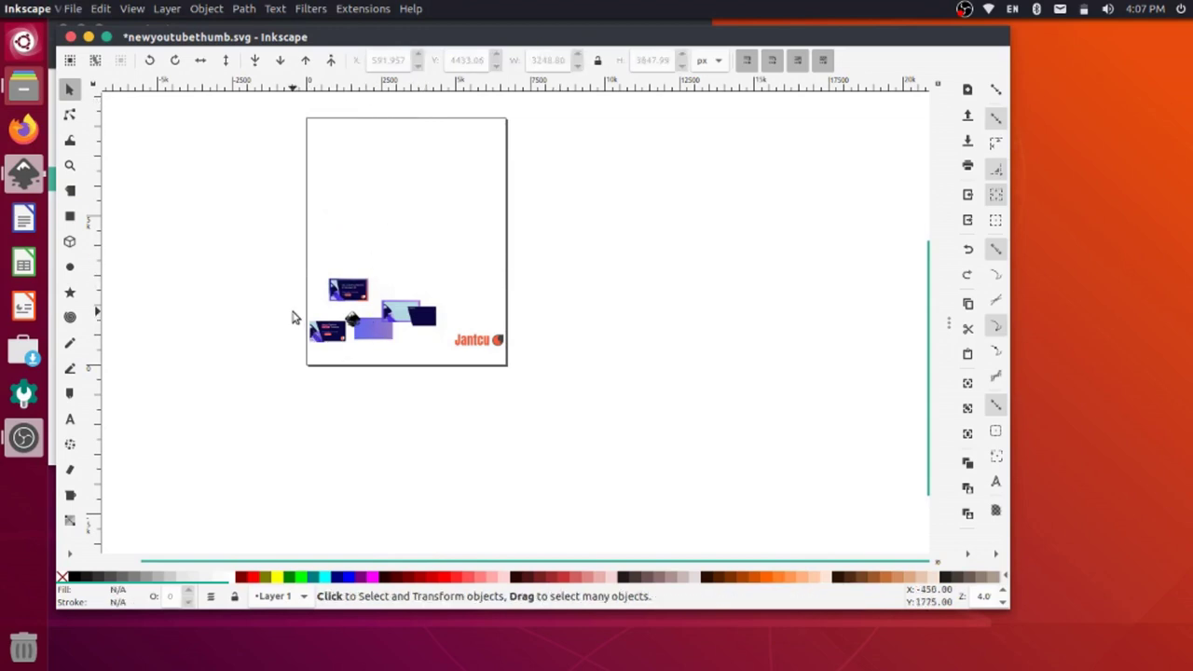
Delete the channel-name text, lower shapes and the second thumbnail group.
drag(294, 309, 538, 392)
key(Delete)
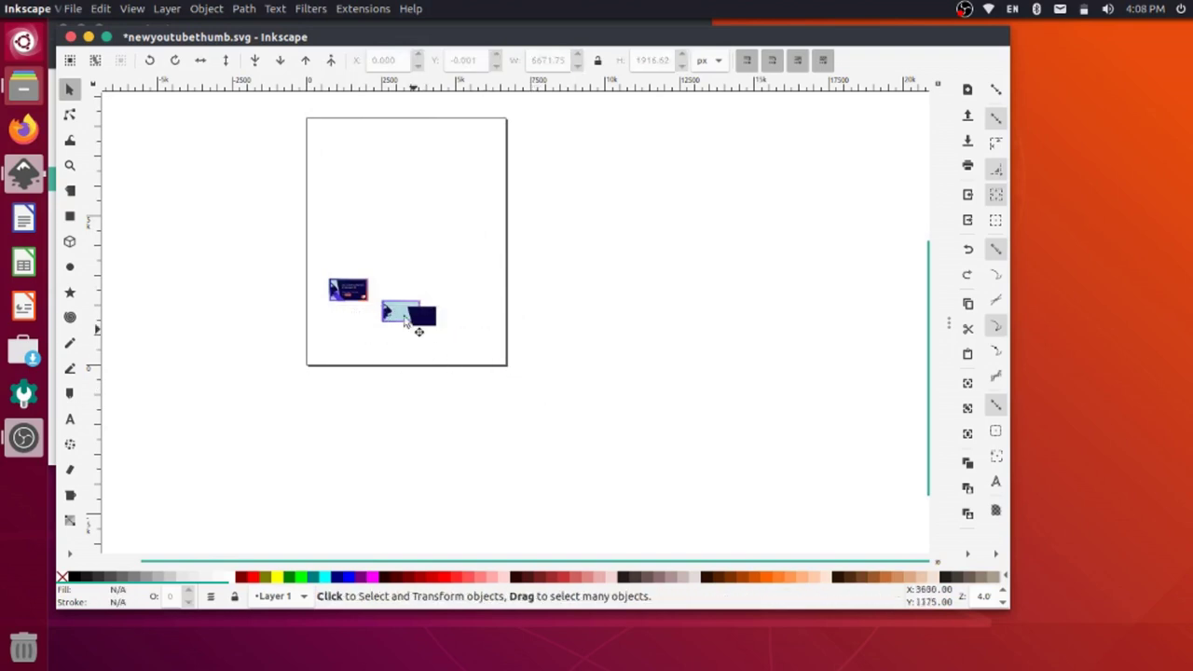
drag(376, 260, 521, 373)
key(Delete)
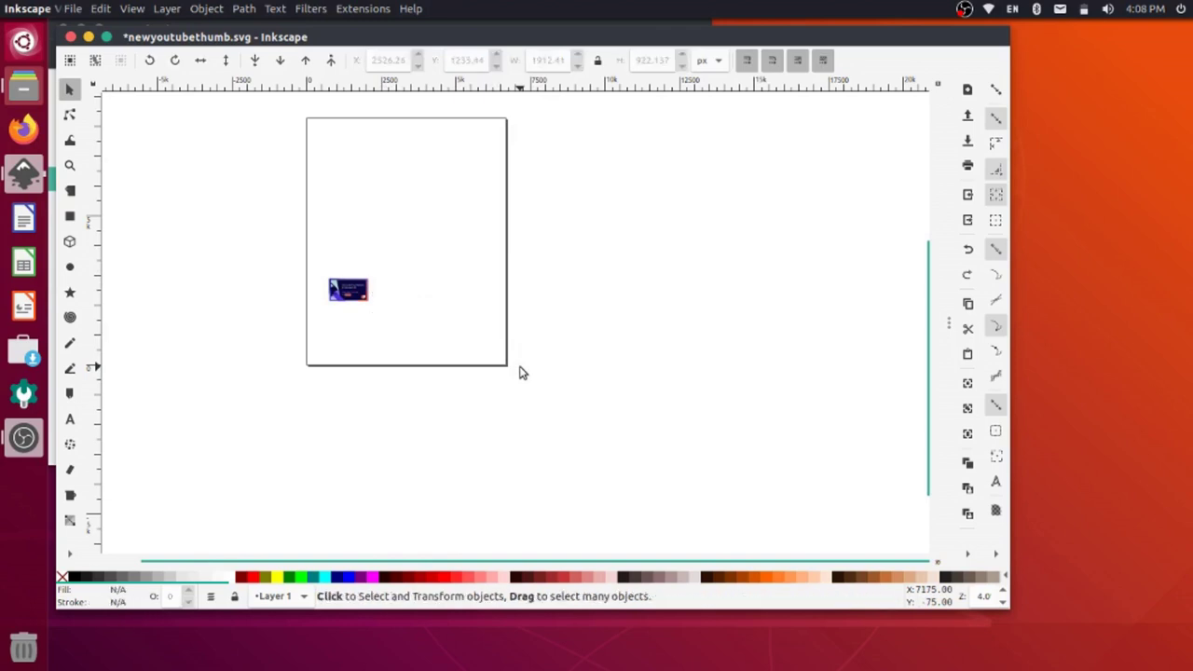
Fit the page to the remaining thumbnail, 1421.82 × 805.97 px landscape, and close Document Properties.
click(72, 8)
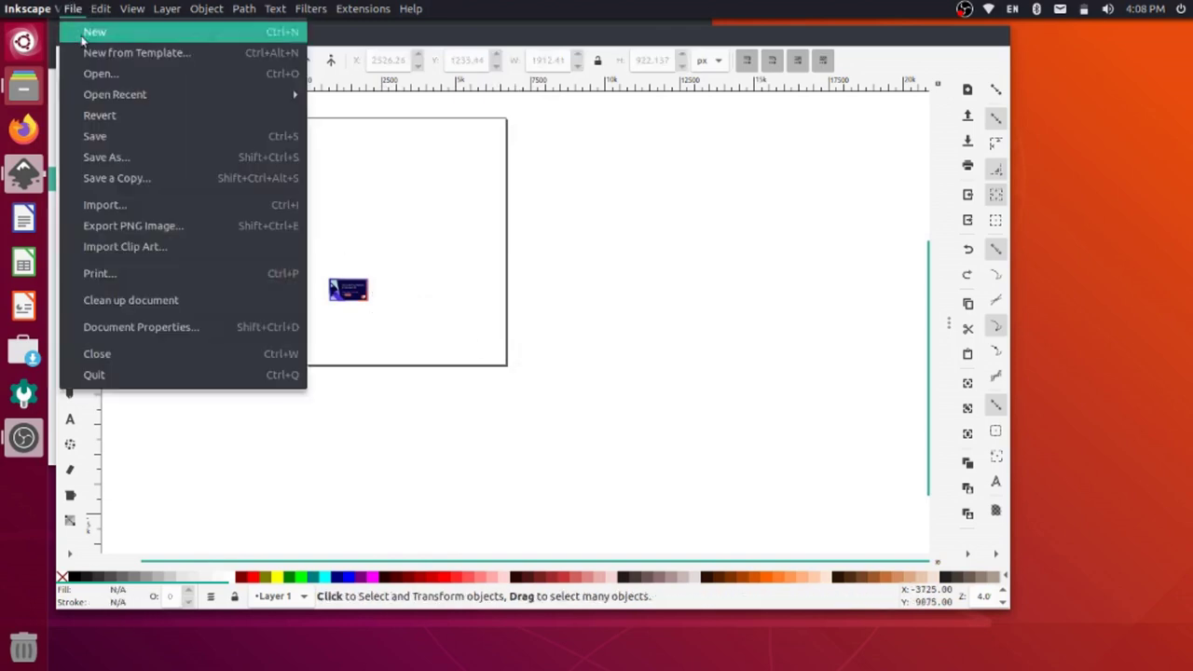
click(153, 332)
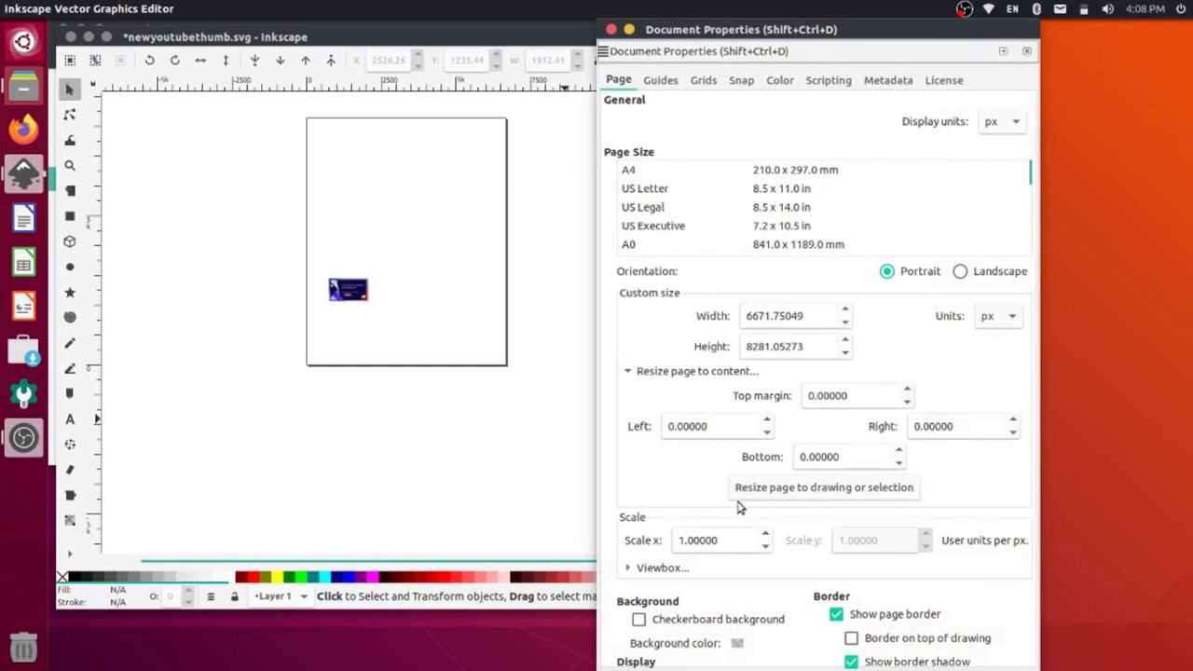
click(805, 490)
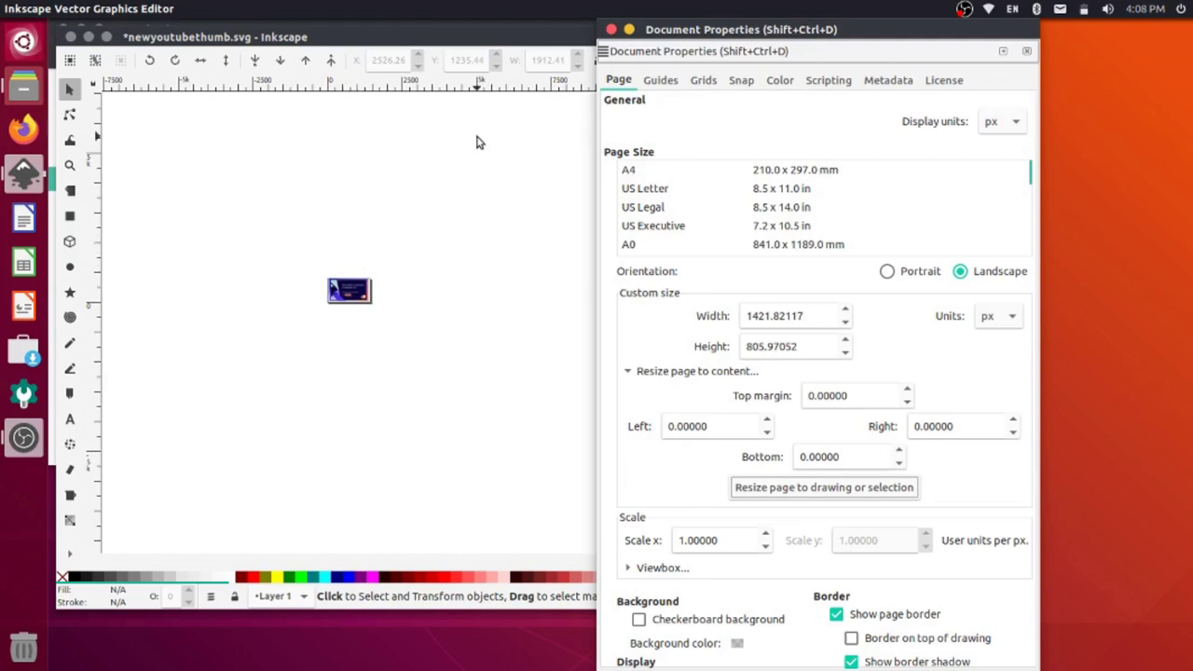
click(611, 29)
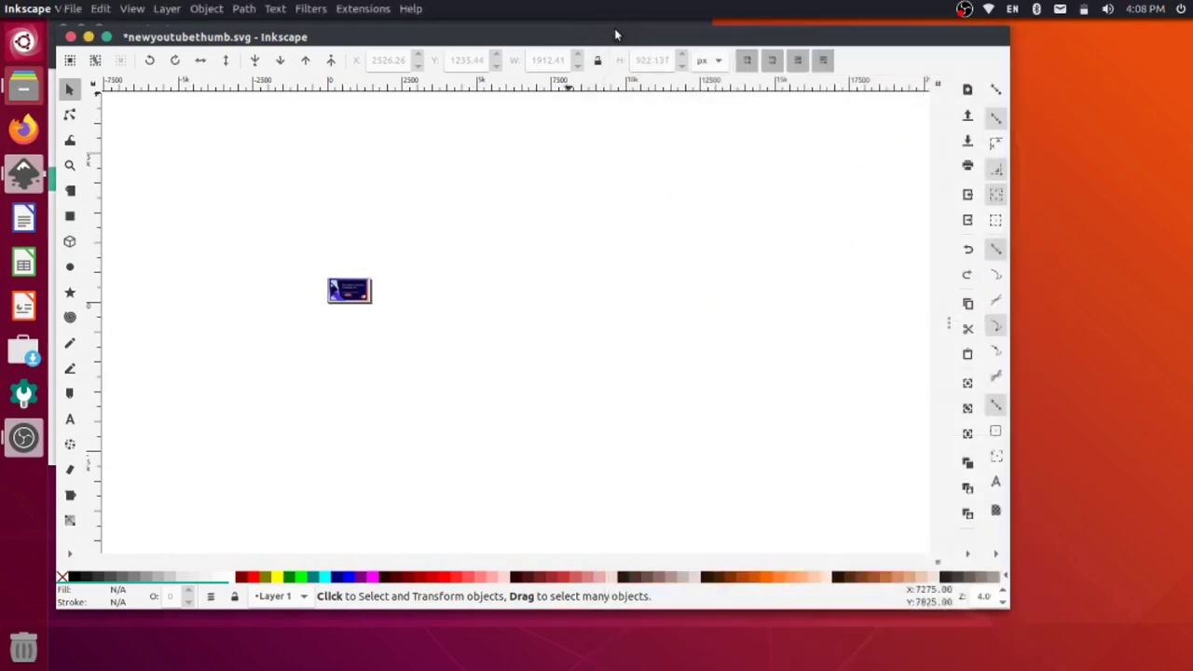
Maximize the window, zoom into the thumbnail and select all 15 of its objects.
key(super+Up)
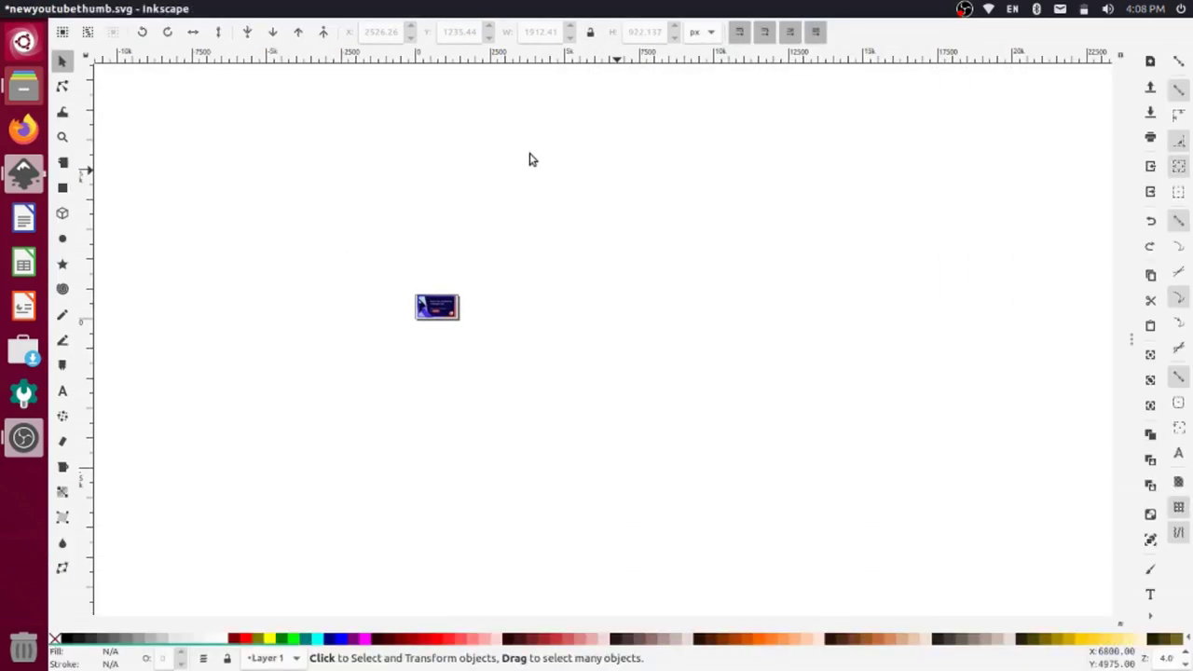
ctrl+scroll(453, 322, down, 2)
ctrl+scroll(453, 323, up, 8)
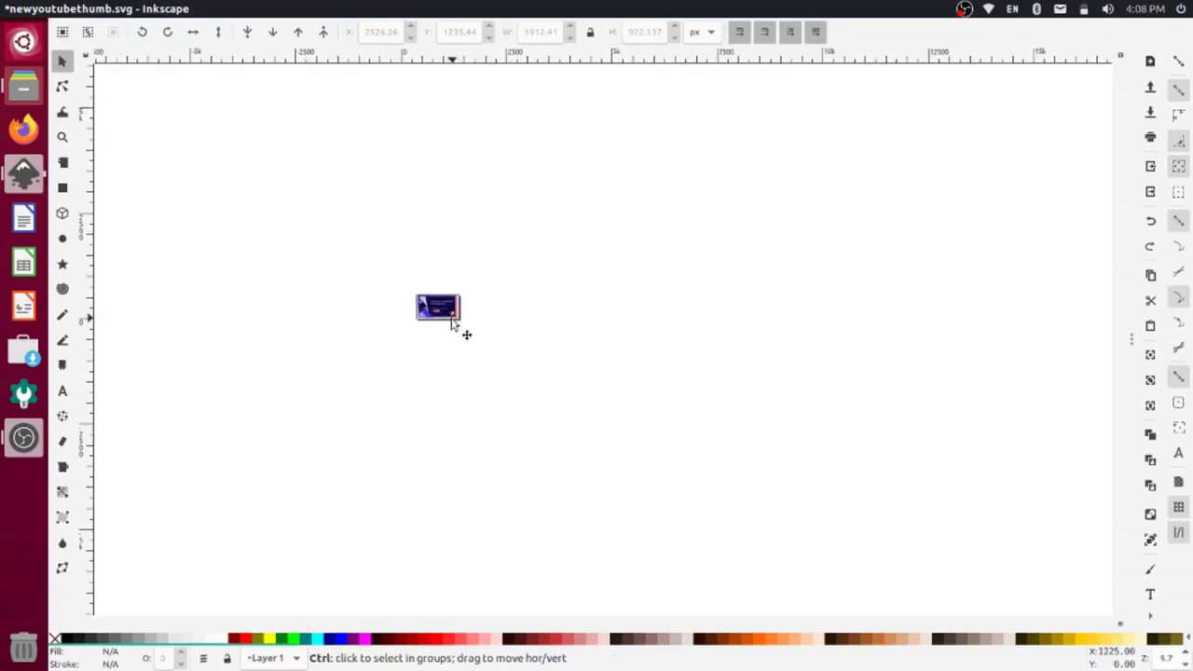
scroll(344, 344, right, 2)
scroll(344, 344, up, 5)
scroll(344, 344, left, 2)
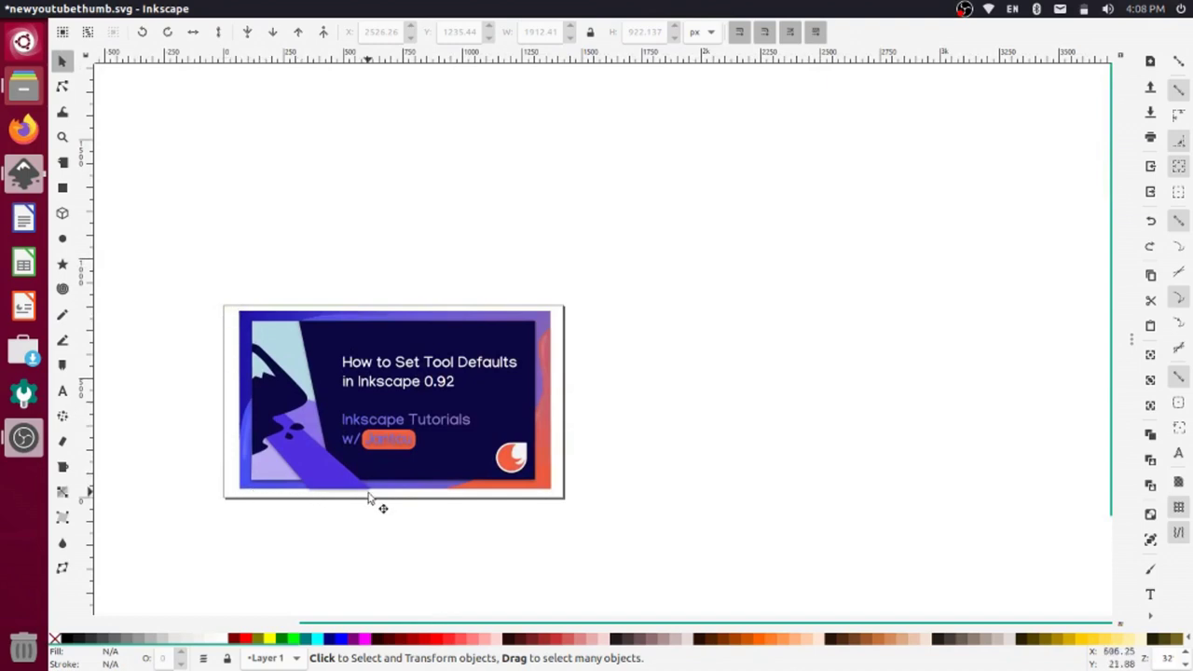
drag(185, 262, 657, 549)
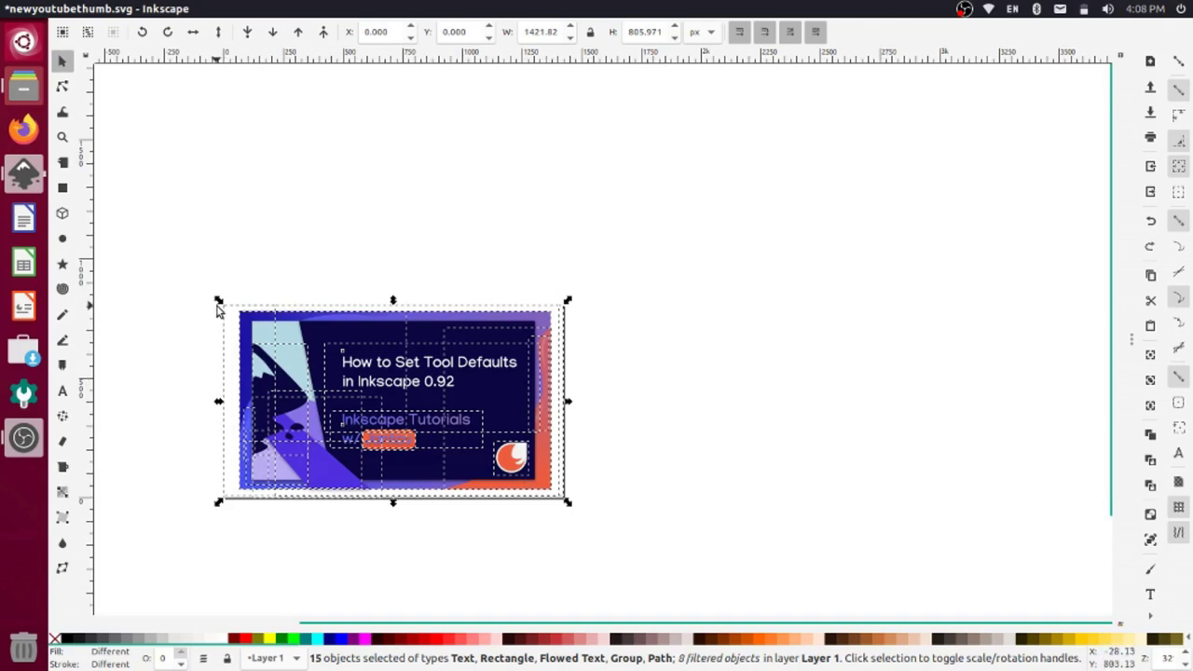
Draw a 1280 × 720 px black rectangle and move it over the thumbnail artwork.
click(62, 188)
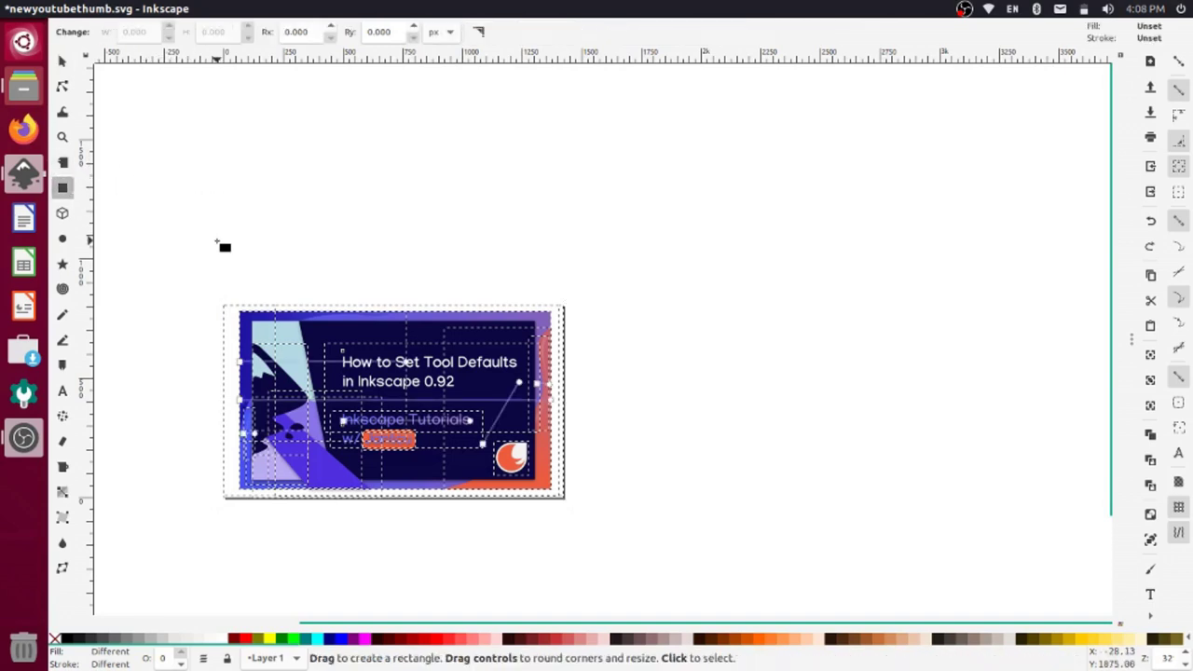
drag(218, 241, 533, 384)
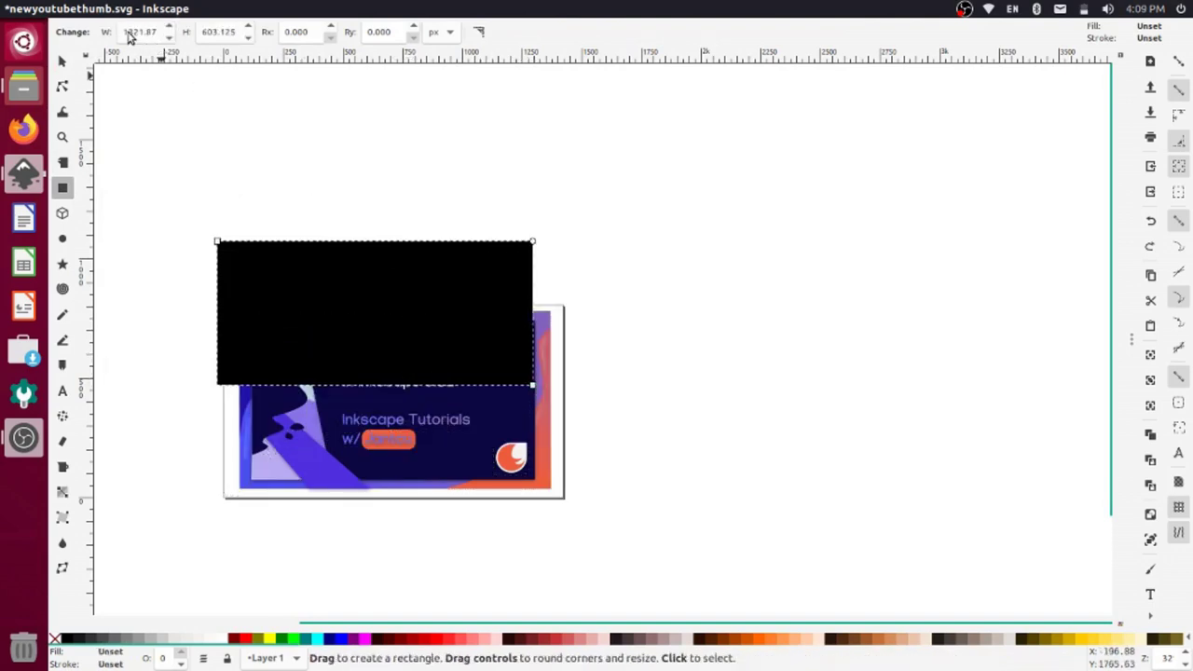
text(1280)
key(Tab)
text(7)
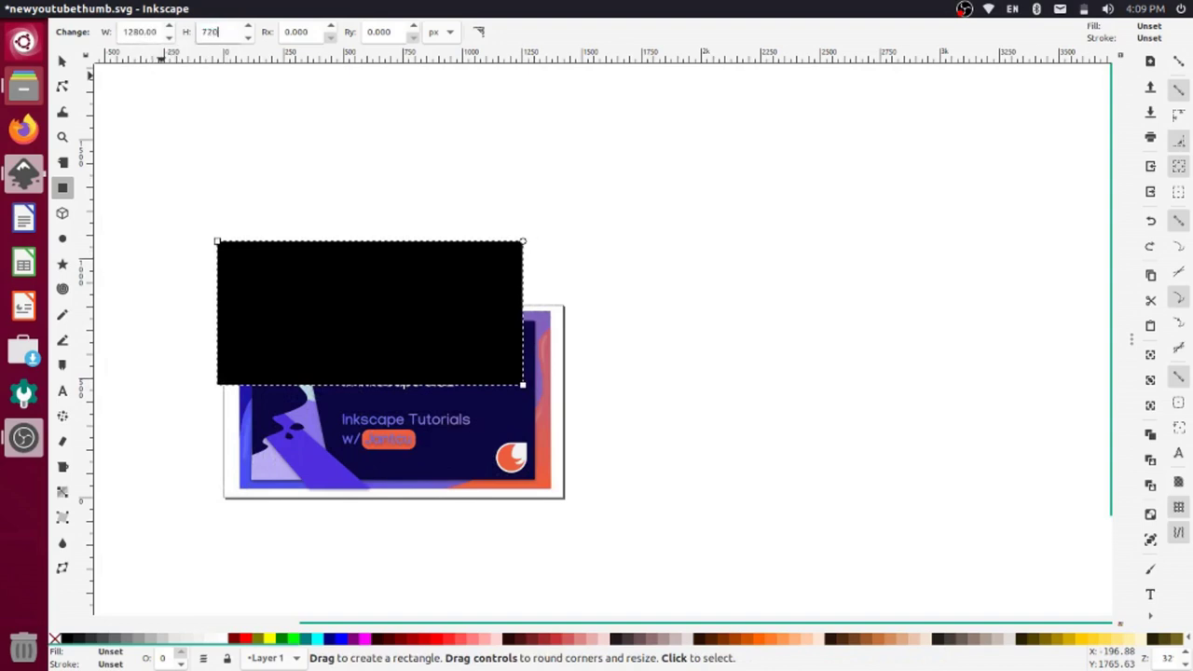
key(Tab)
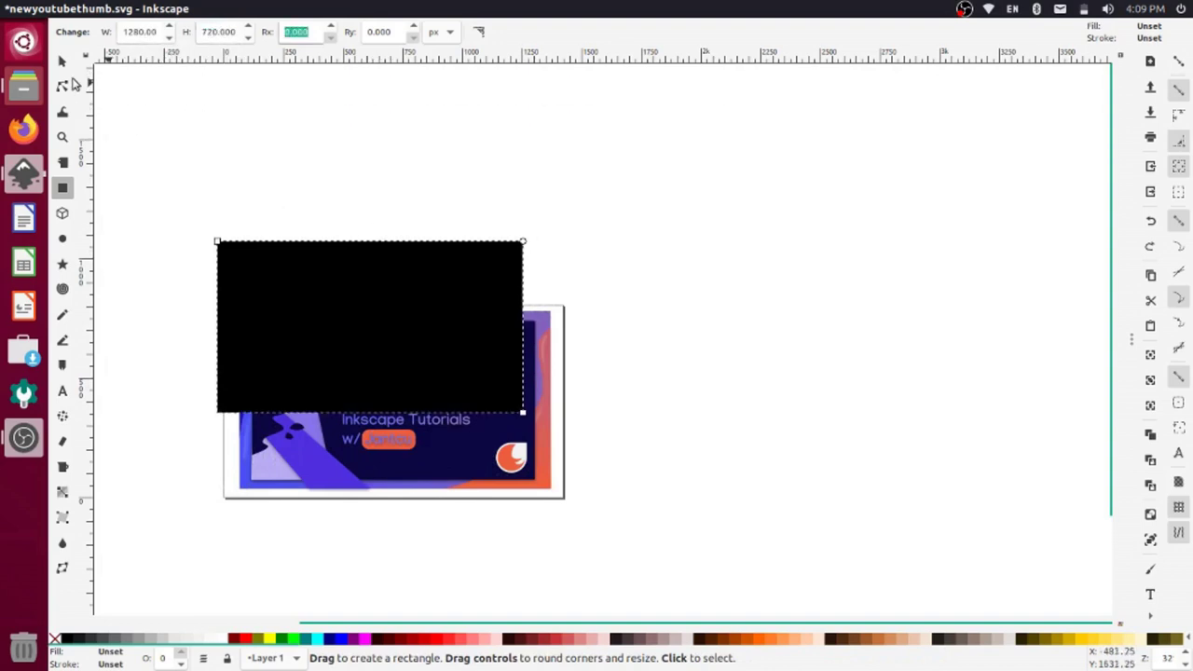
click(63, 60)
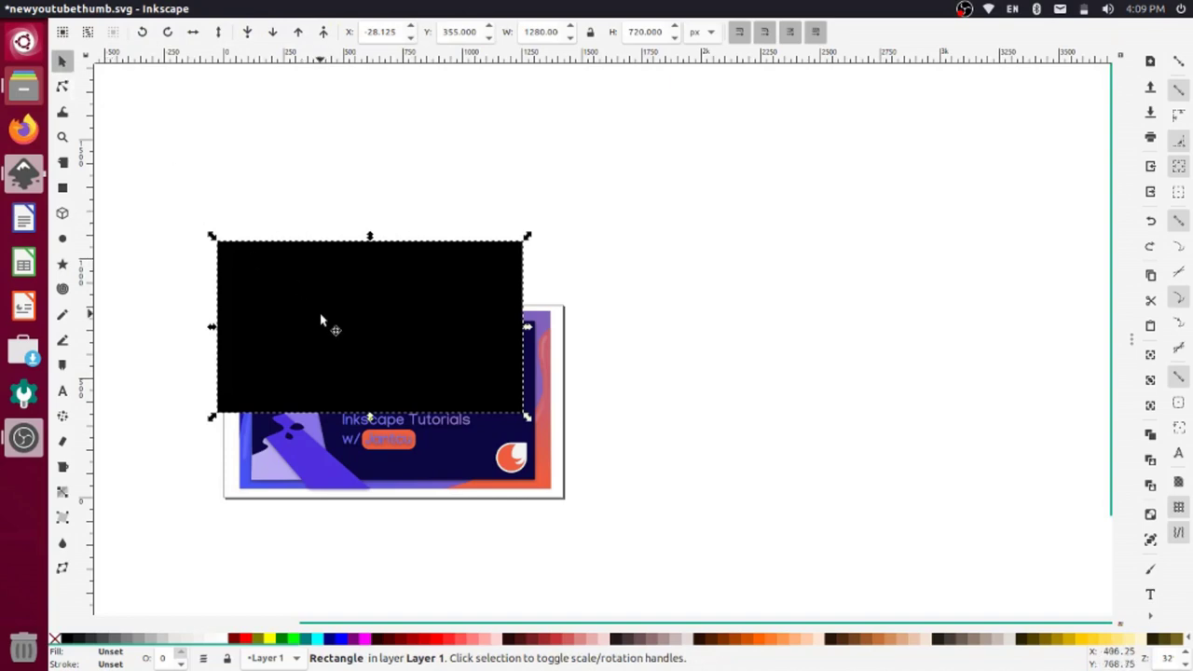
drag(320, 319, 353, 398)
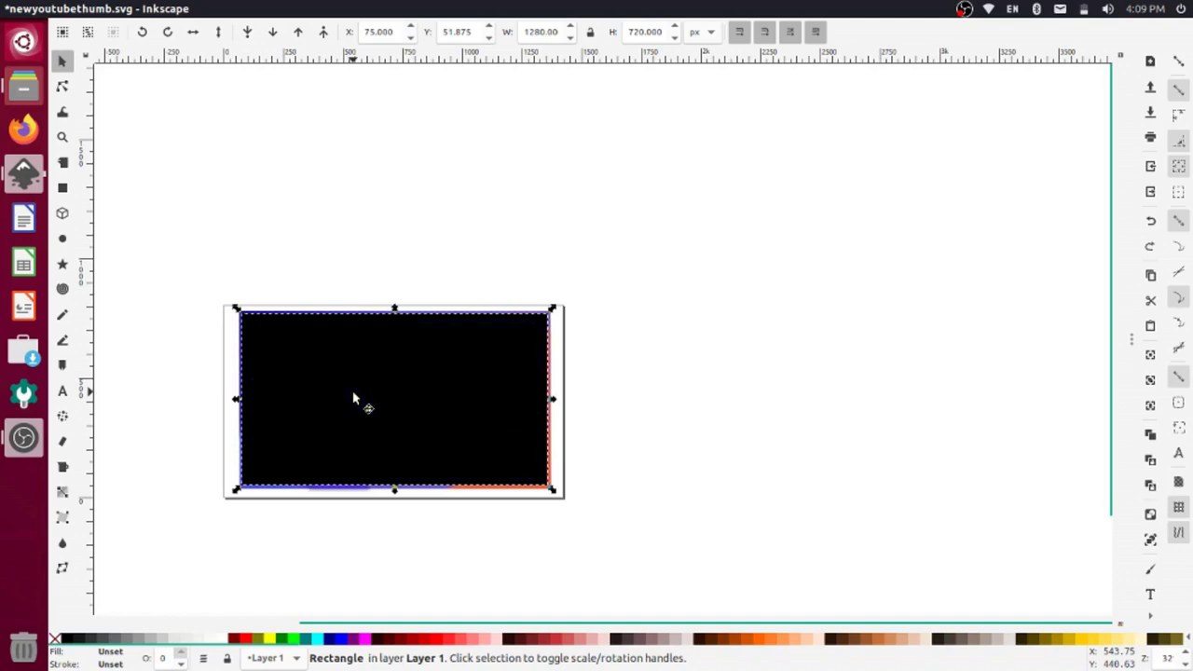
Select the black rectangle with the artwork beneath it and apply Object > Clip > Set.
click(669, 475)
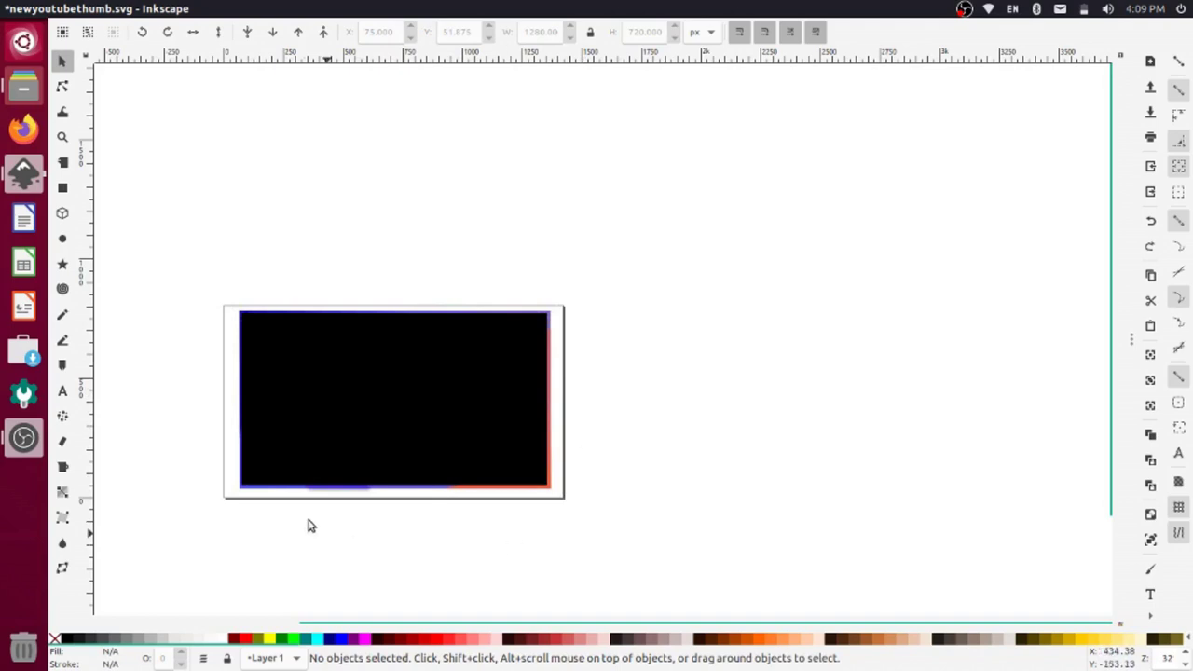
drag(168, 251, 661, 544)
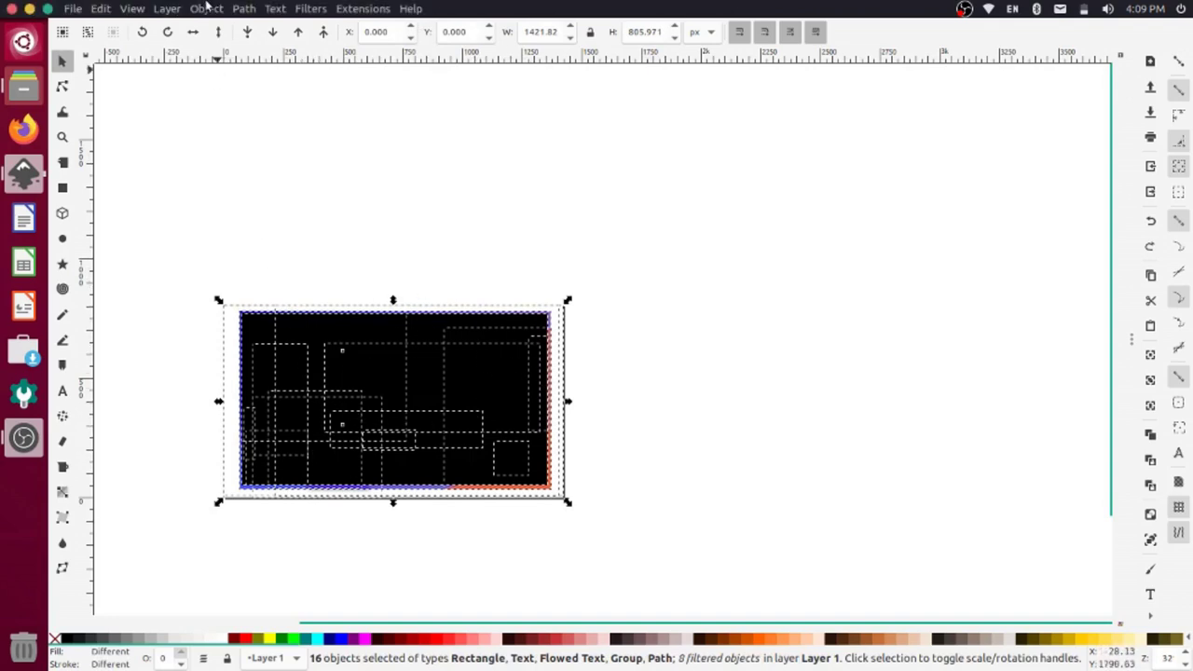
click(206, 8)
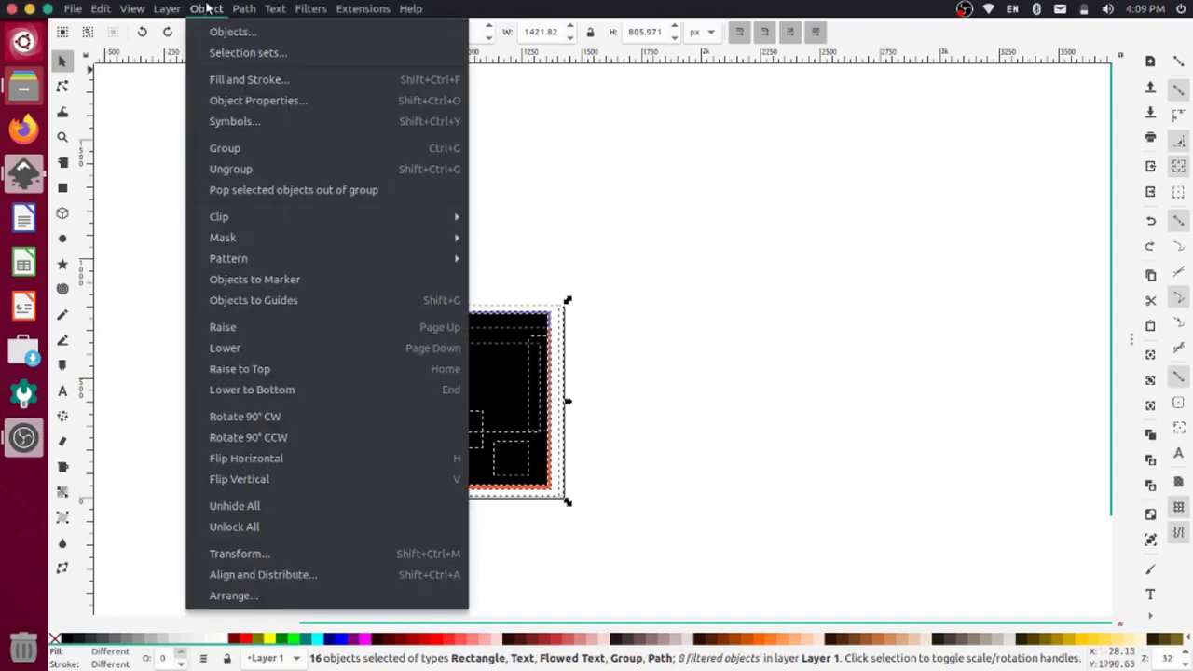
mouse_move(278, 224)
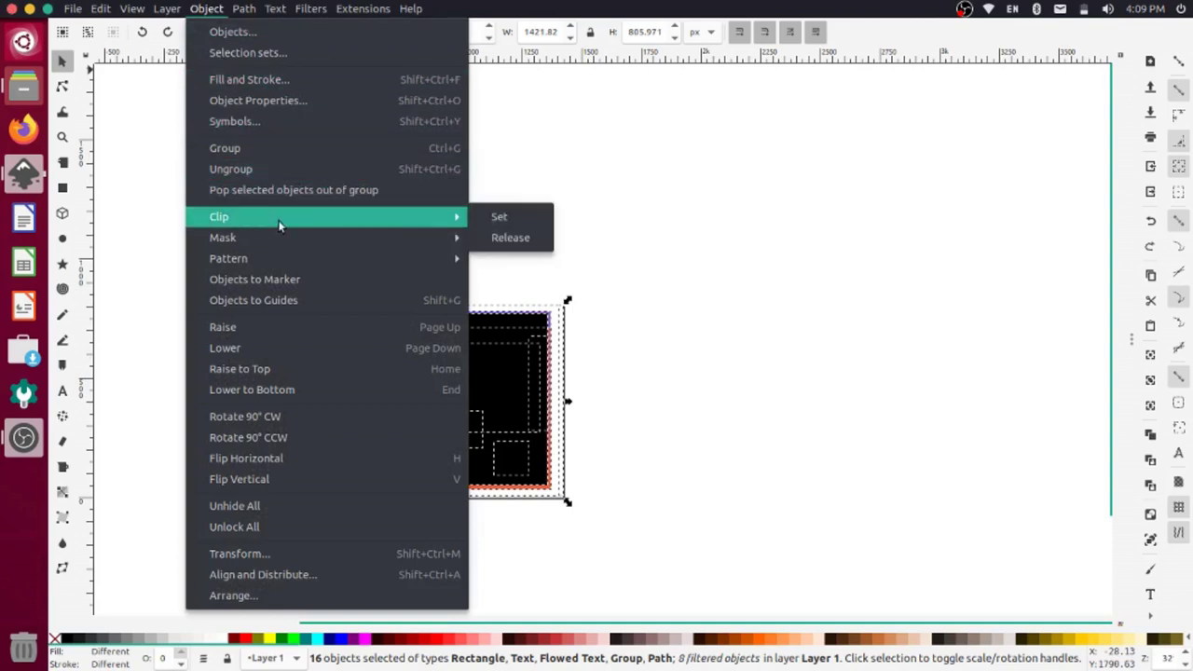
click(494, 216)
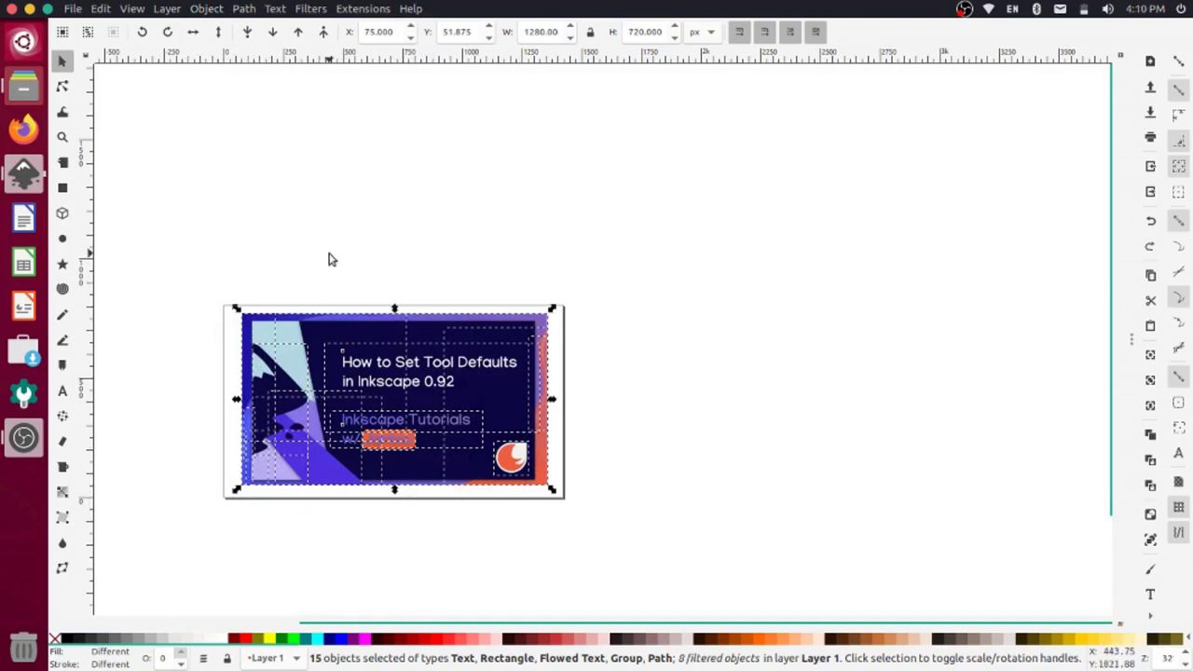
Resize the page to the clipped thumbnail, 1280 × 720 px, then close Document Properties and deselect.
click(72, 8)
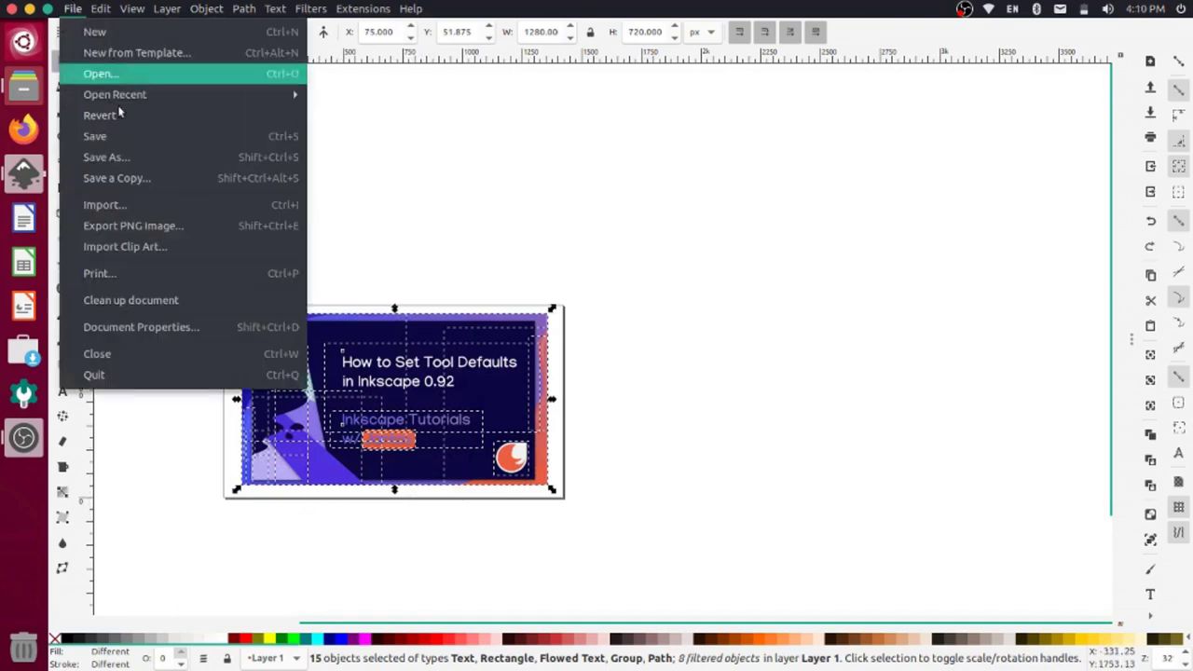
click(154, 335)
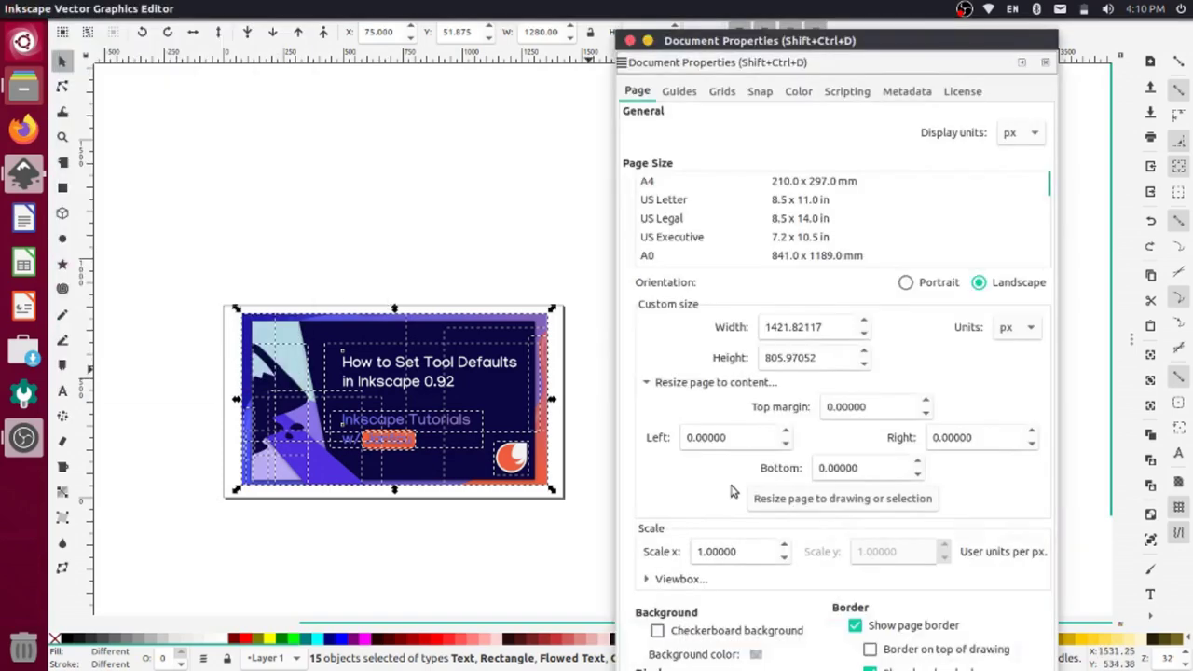
click(816, 501)
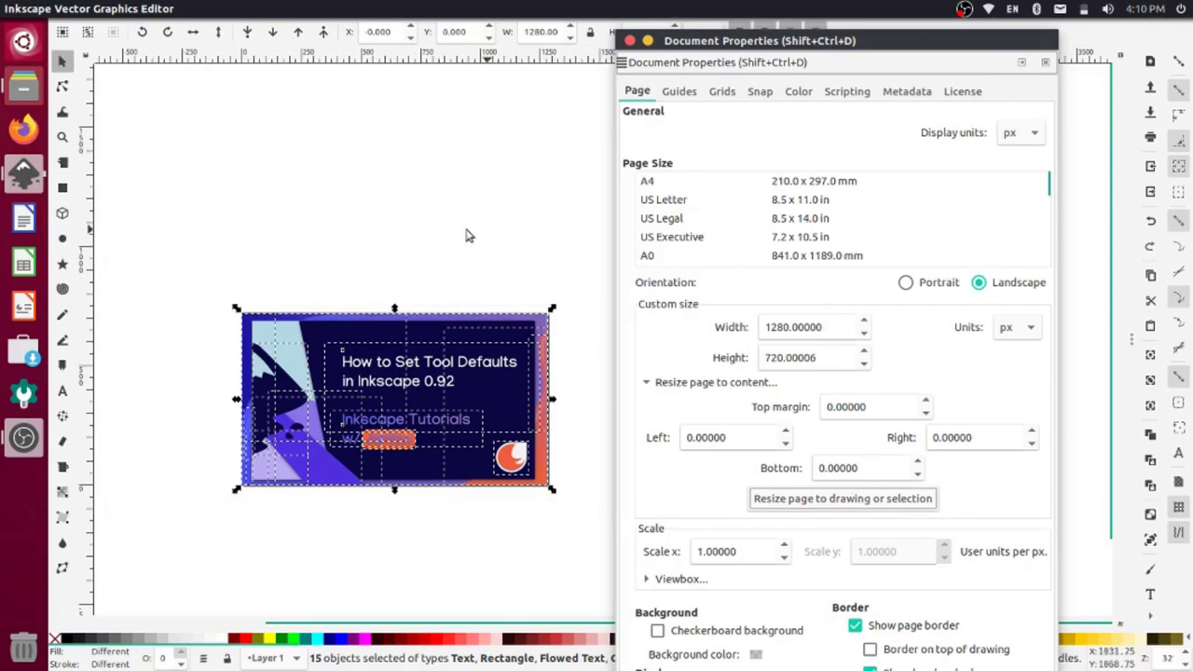
click(630, 41)
click(622, 213)
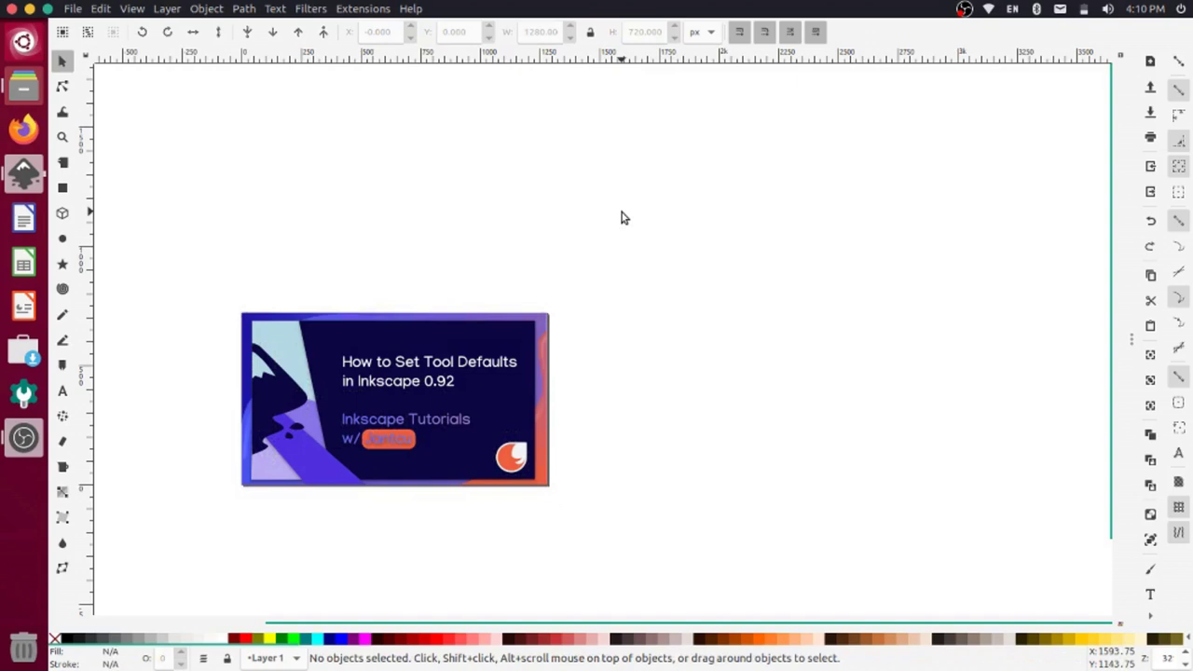
Replace the title's first line 'How to Set Tool Defaults' with 'How to Crop'.
click(63, 392)
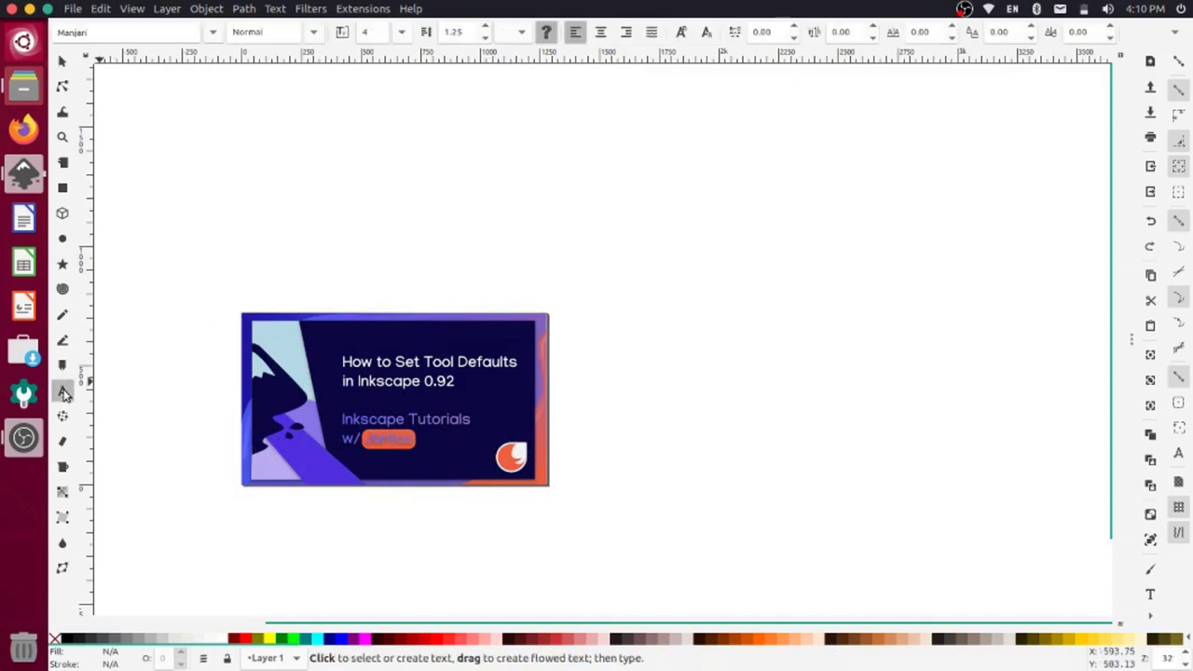
click(489, 356)
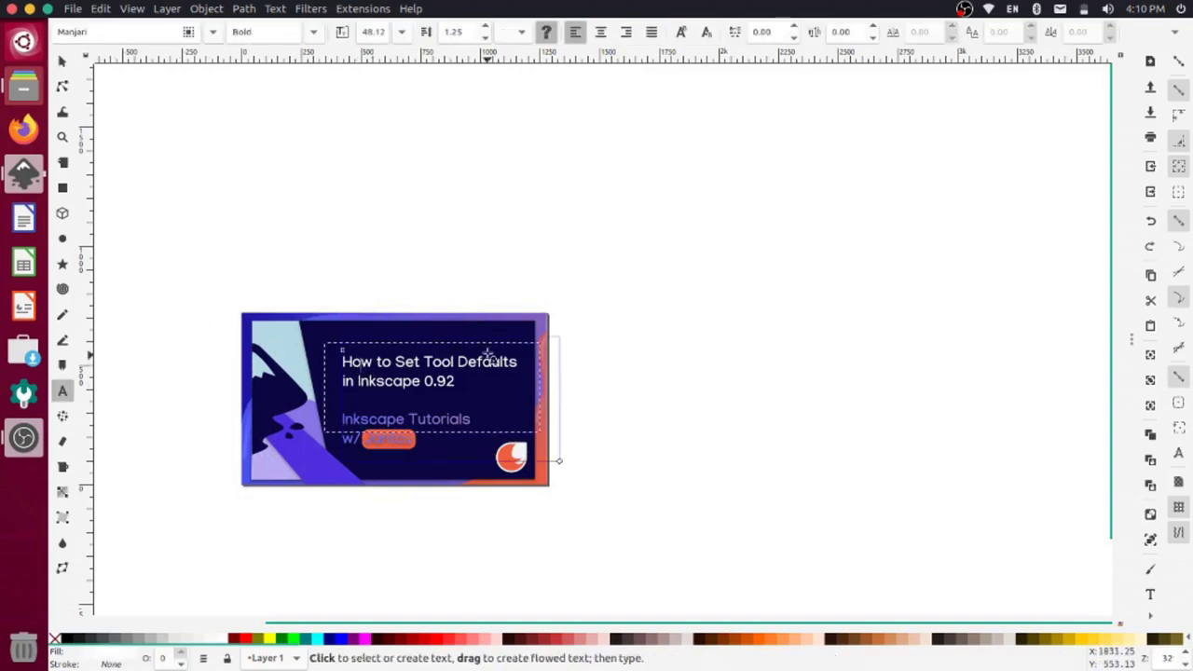
drag(517, 363, 345, 366)
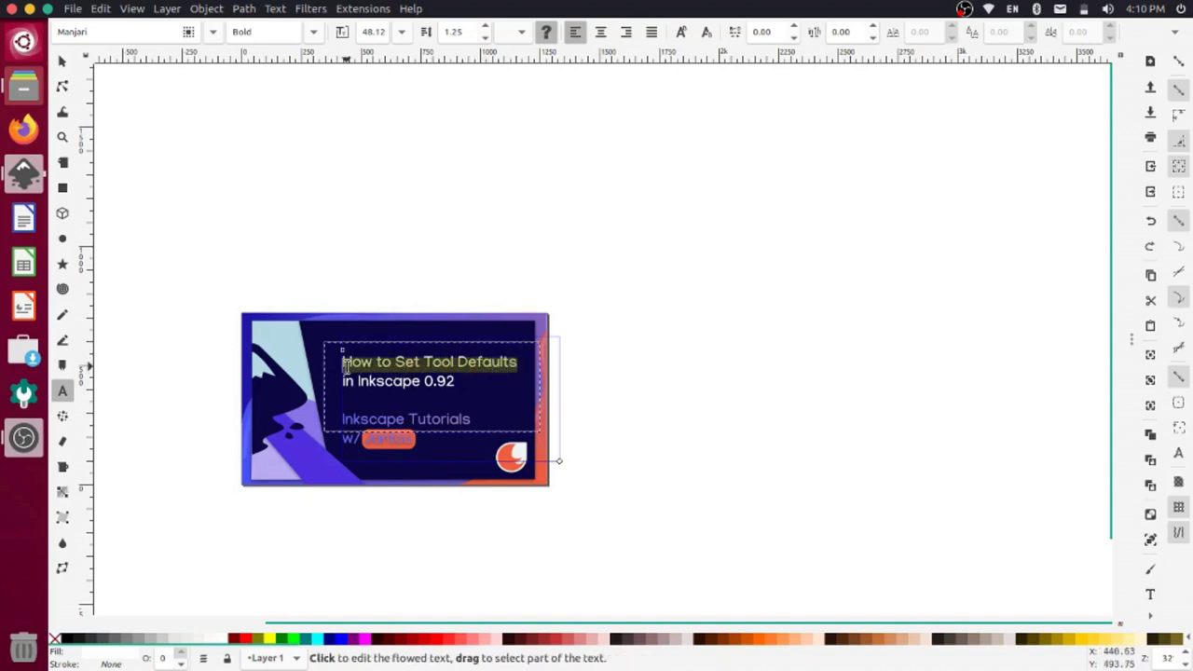
text(How to Crop)
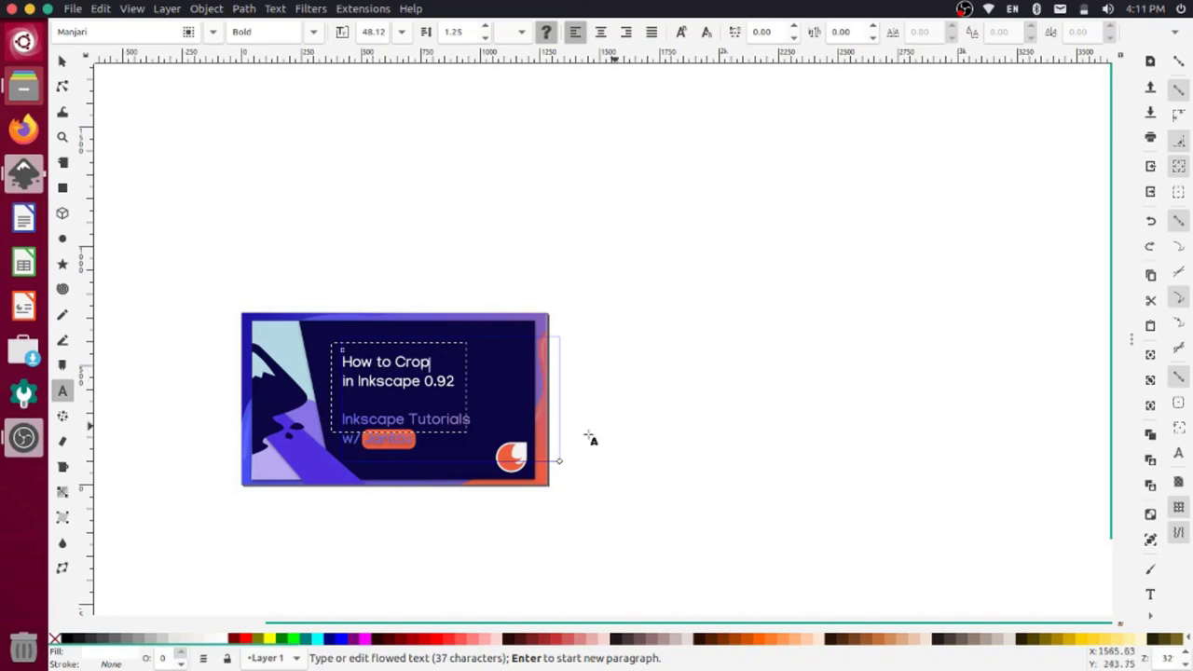
Select the name after 'w/' in the 'Inkscape Tutorials' tag, then finish text editing.
click(385, 443)
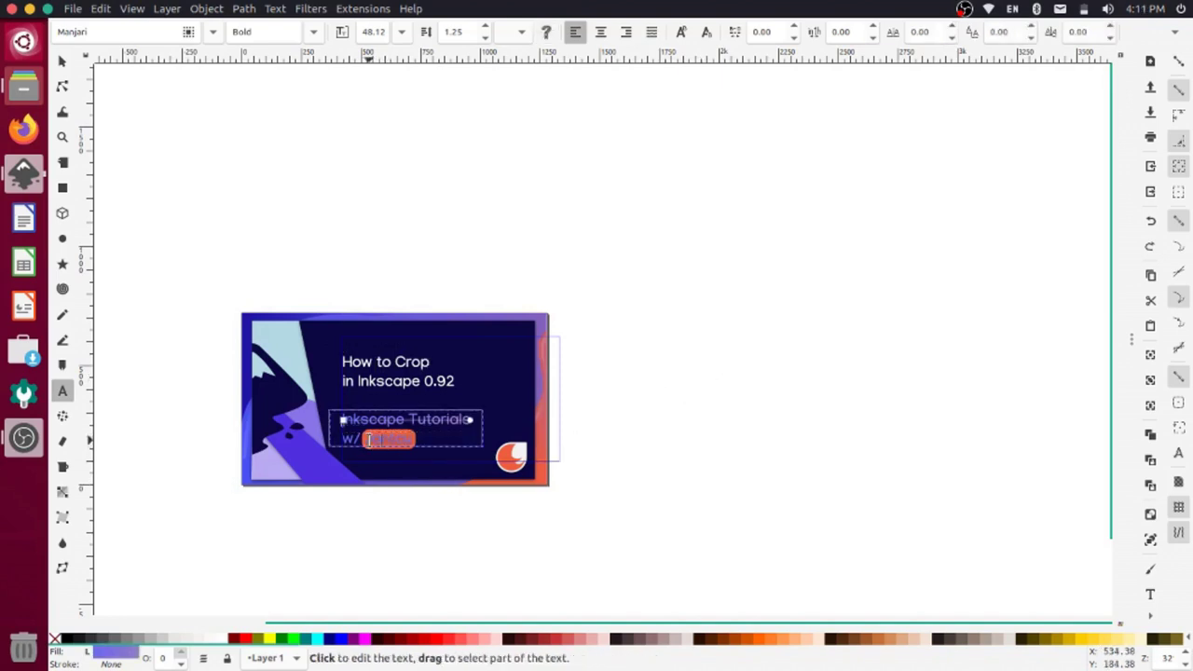
drag(368, 442, 404, 437)
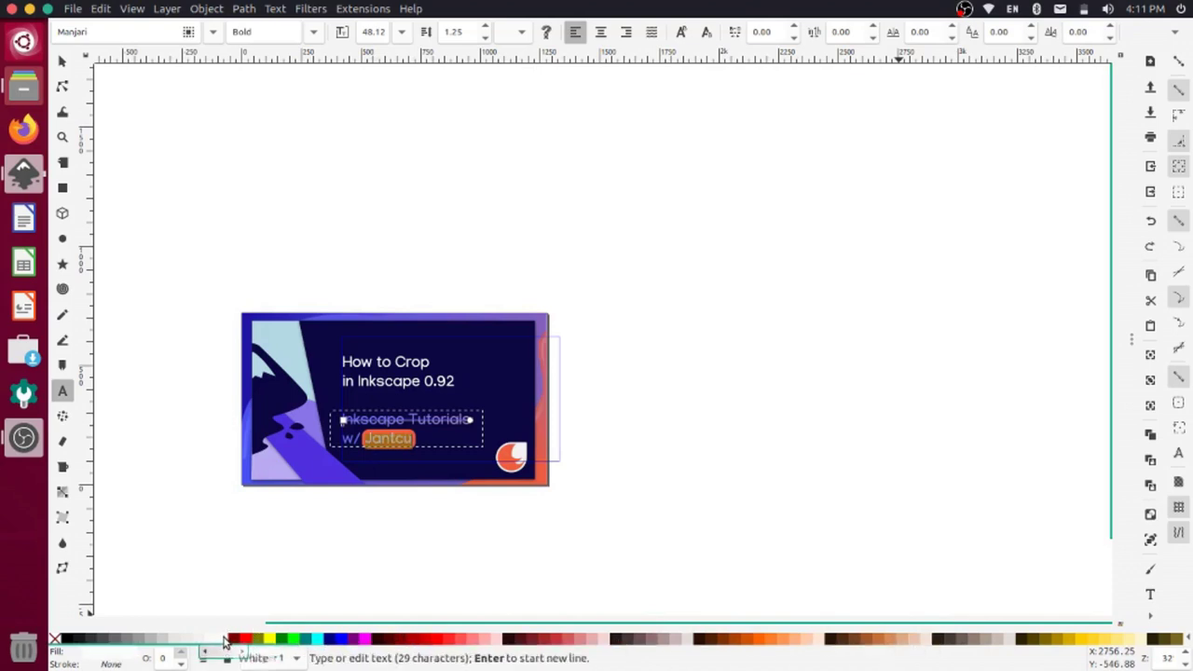
click(545, 531)
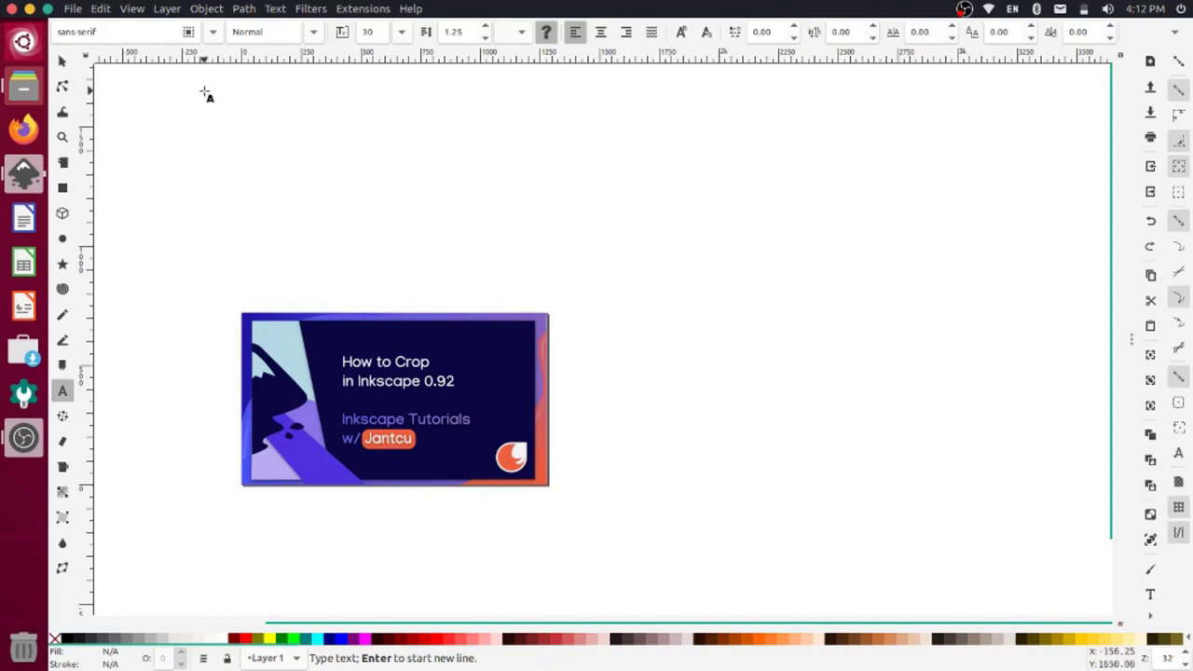
Export the drawing as a 1280×720 PNG named thmubnail.png into the Desktop folder.
click(75, 8)
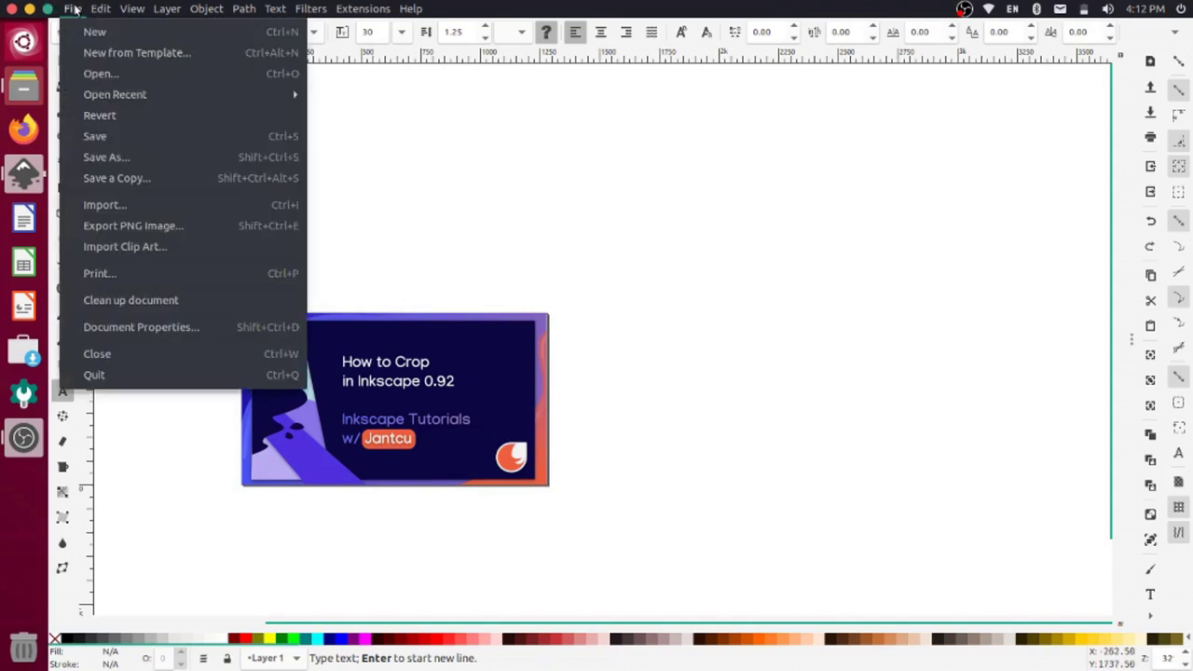
click(152, 227)
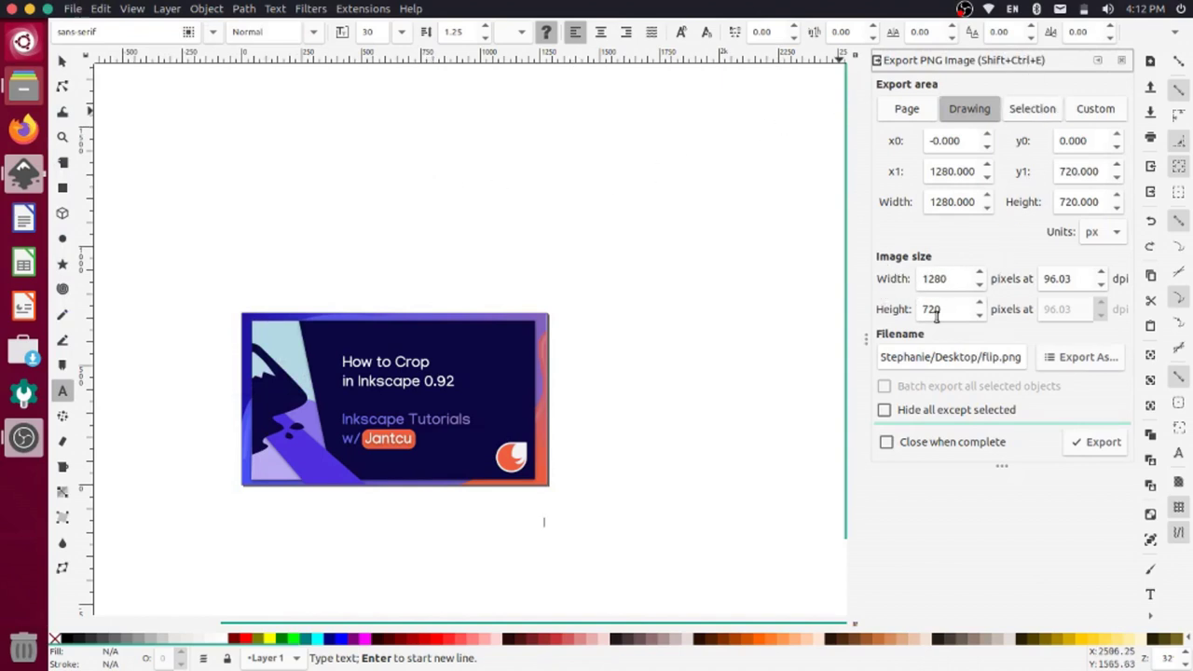
click(1082, 364)
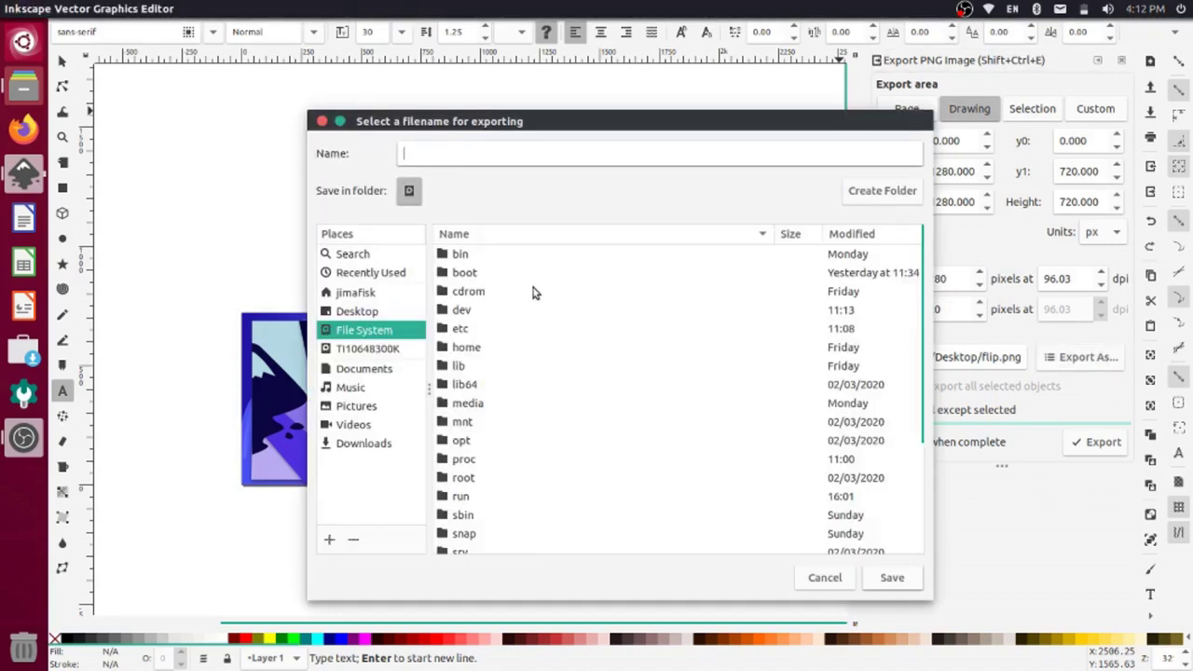
click(373, 313)
text(th)
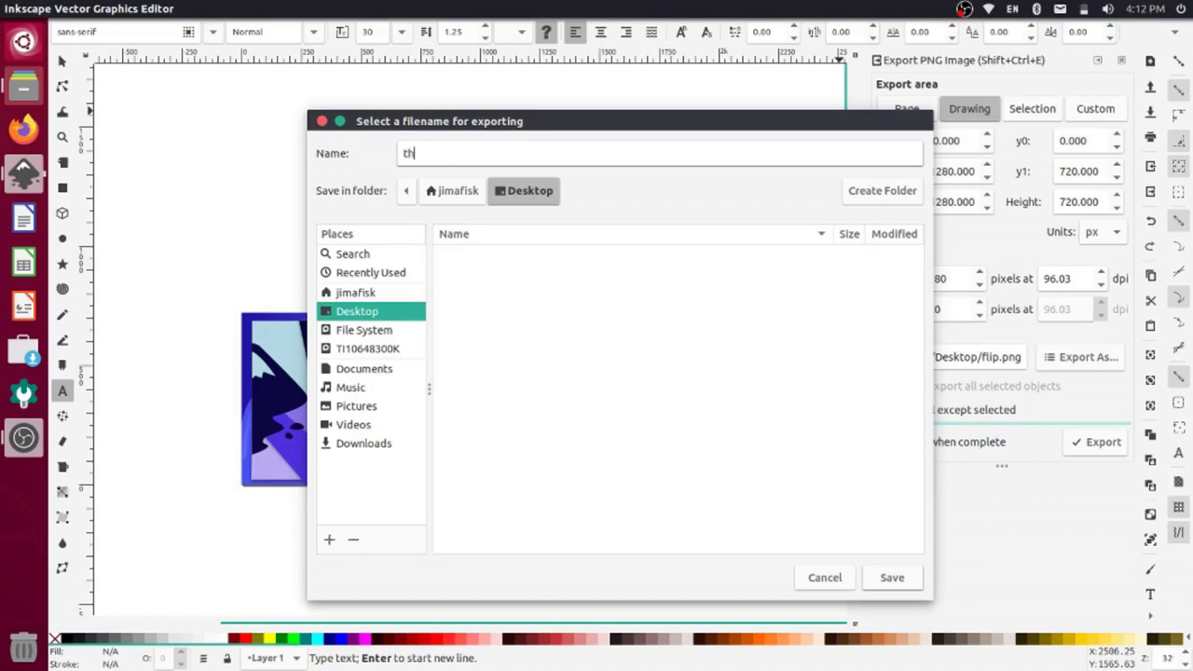
text(mubnail)
click(892, 579)
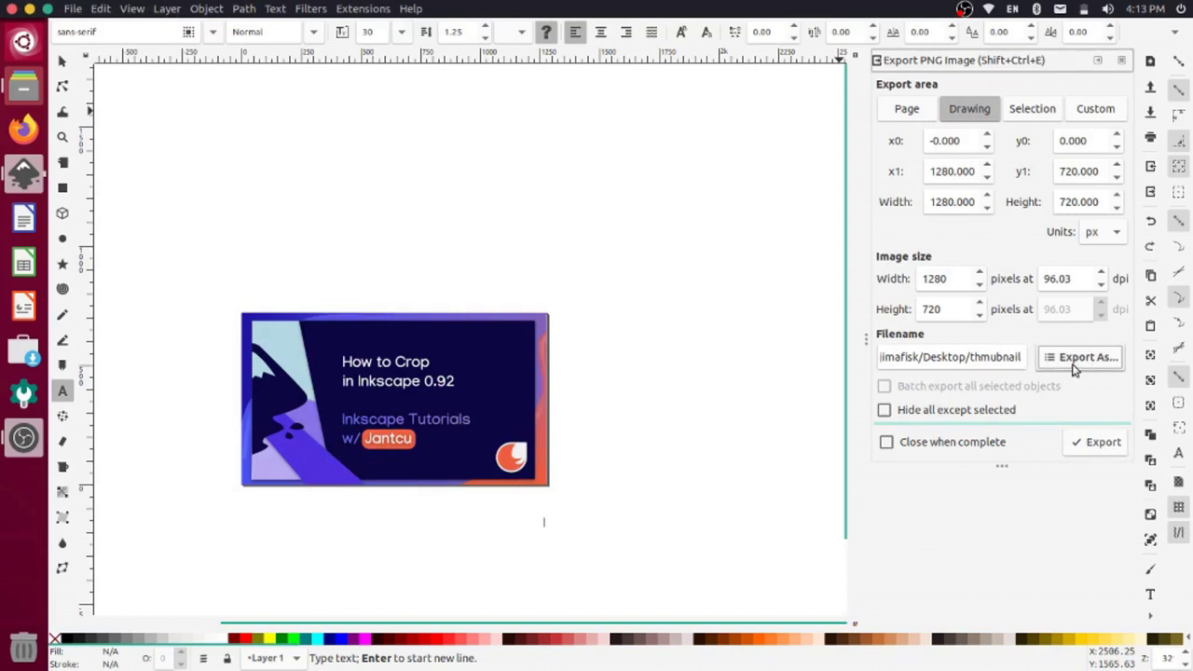
click(1098, 443)
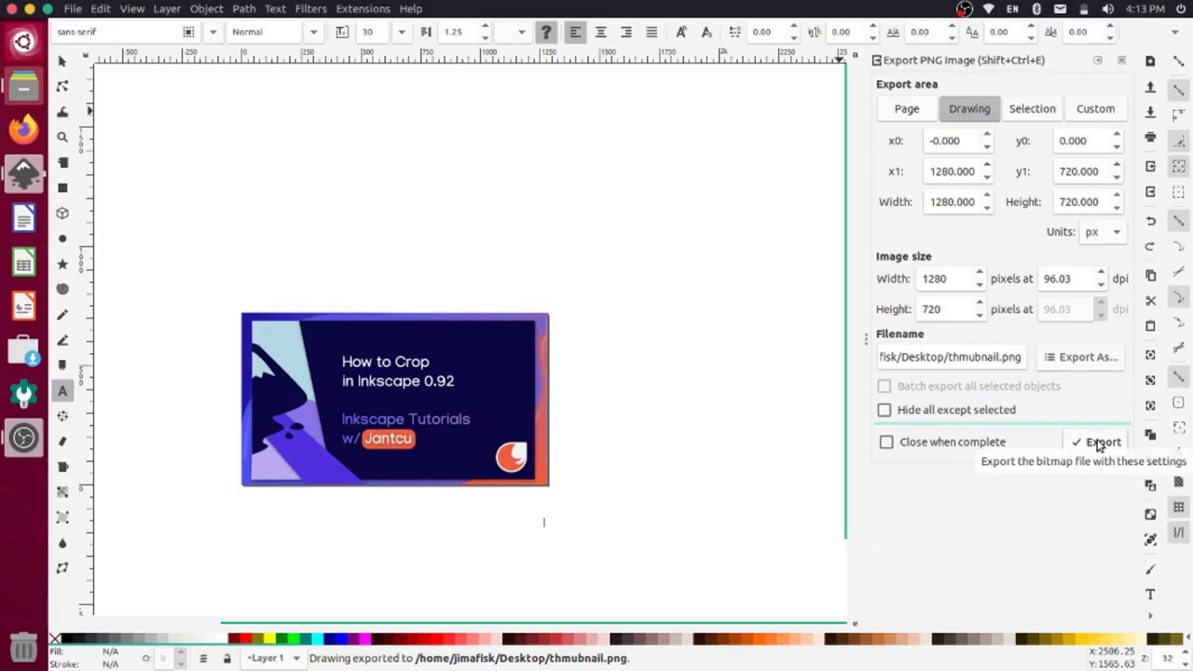
Switch to the desktop and open thmubnail.png in the image viewer.
key(alt+Tab)
key(alt+shift+Tab)
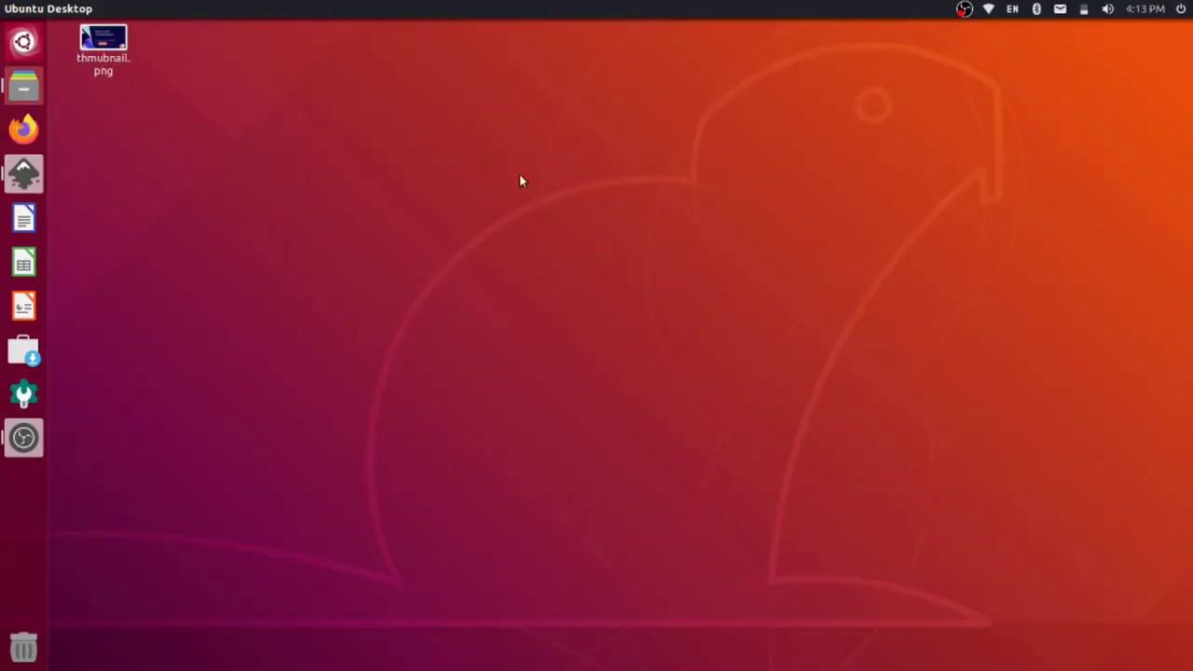
double_click(99, 57)
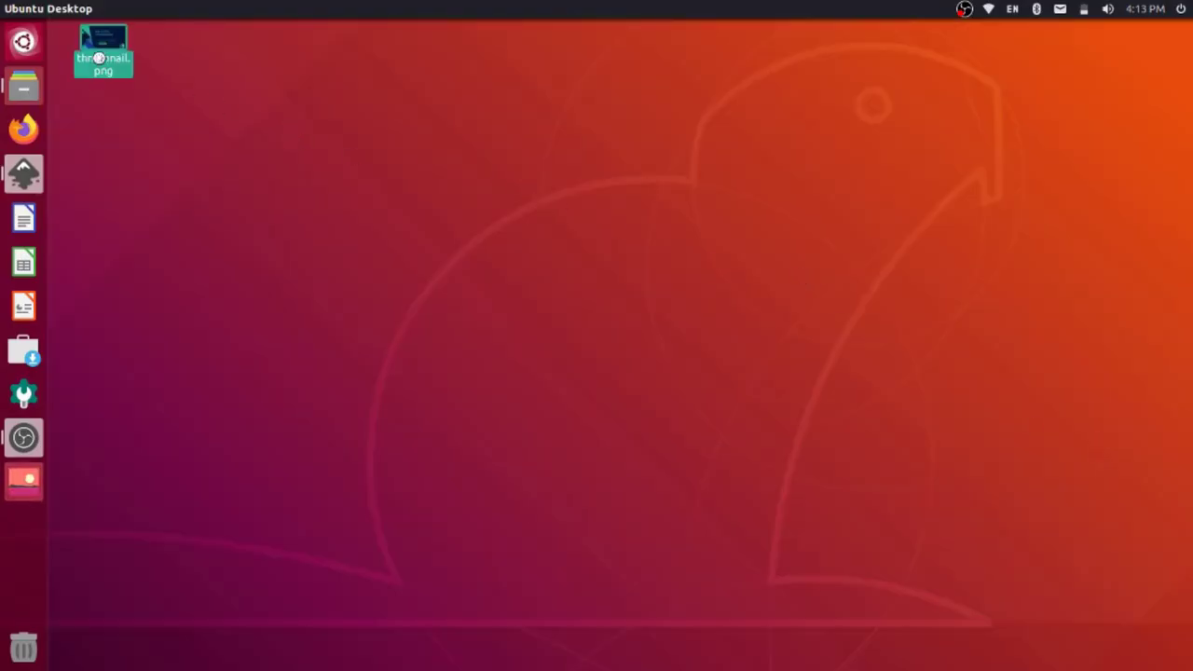